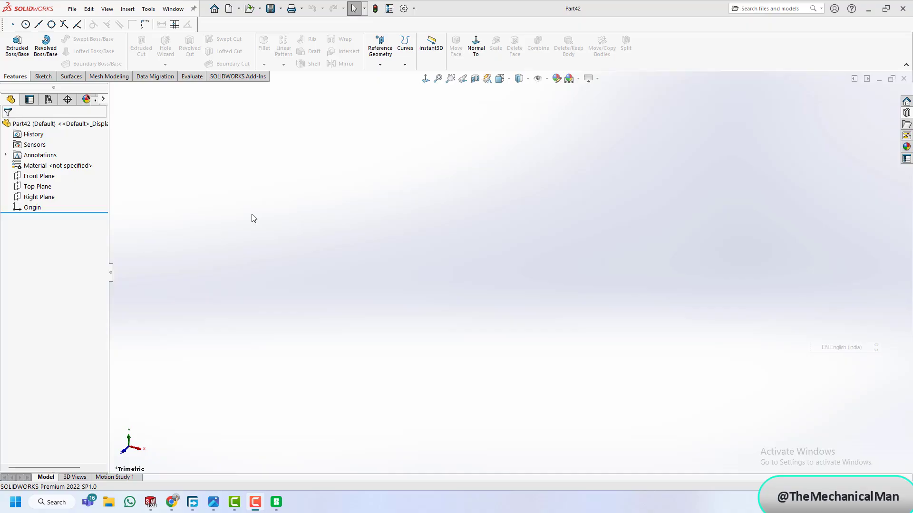
- Start a new sketch on the Front Plane
left_click(44, 77)
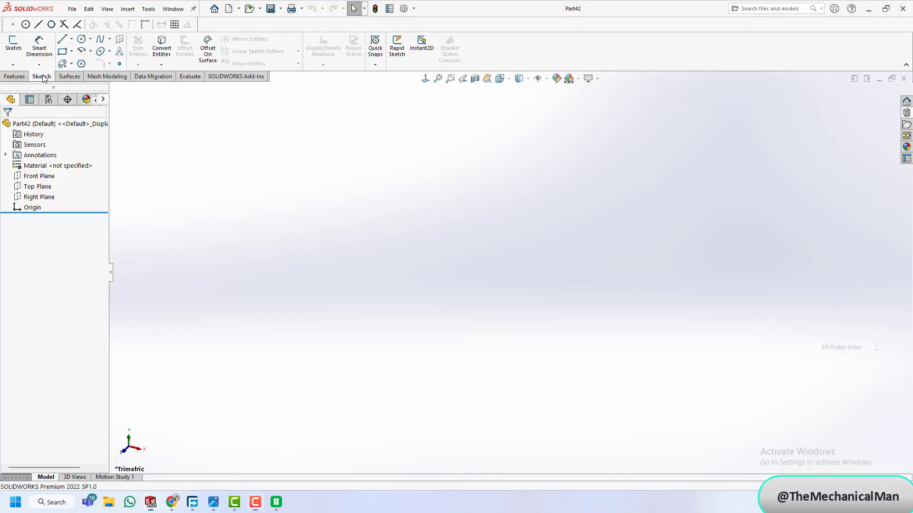
left_click(14, 55)
left_click(394, 175)
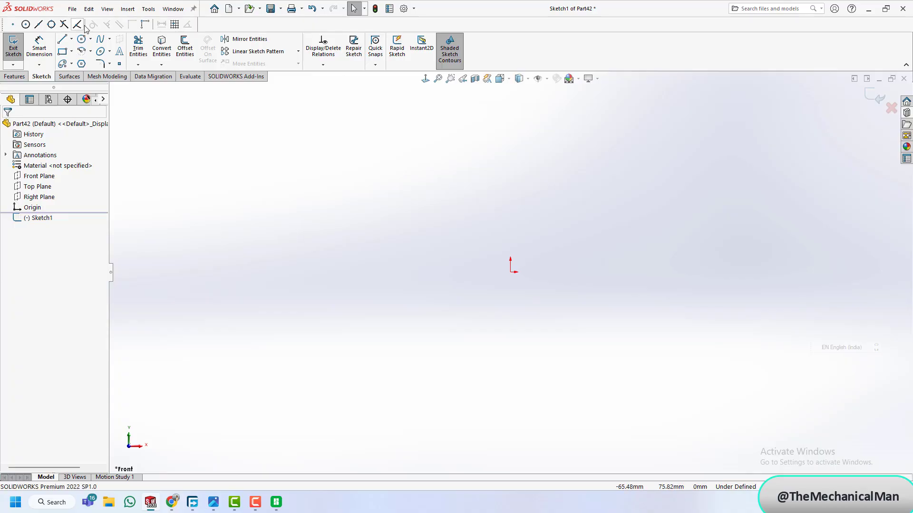
- Draw a closed stepped line profile from the origin, about 46 mm tall, with a notch about 8 mm deep in its upper right corner
left_click(71, 39)
left_click(78, 50)
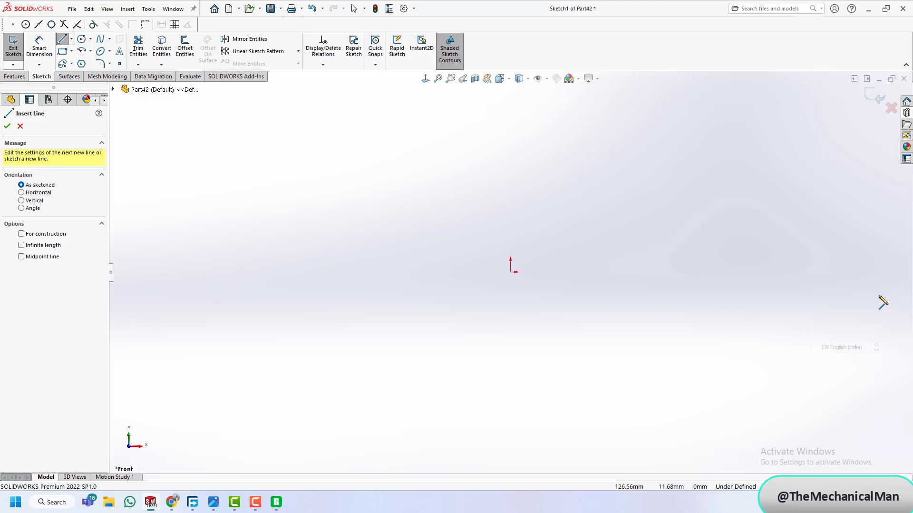
left_click(511, 272)
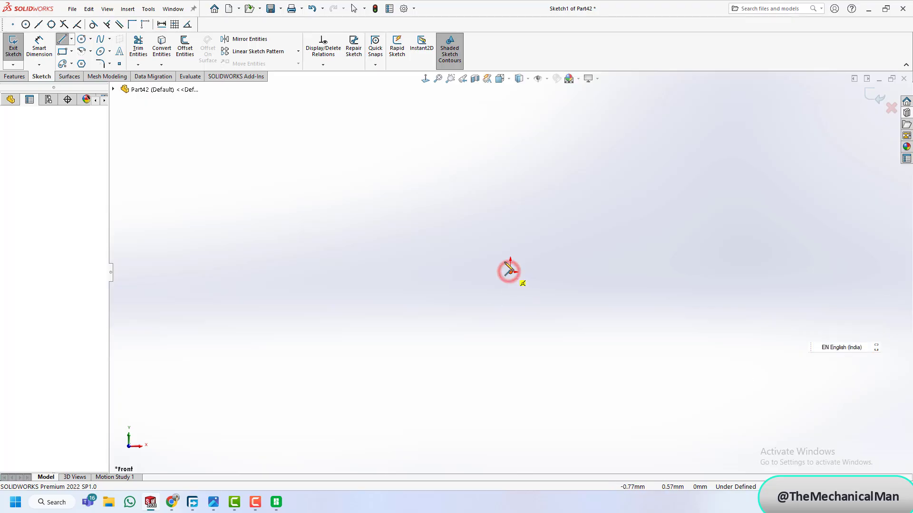
left_click(510, 159)
left_click(570, 159)
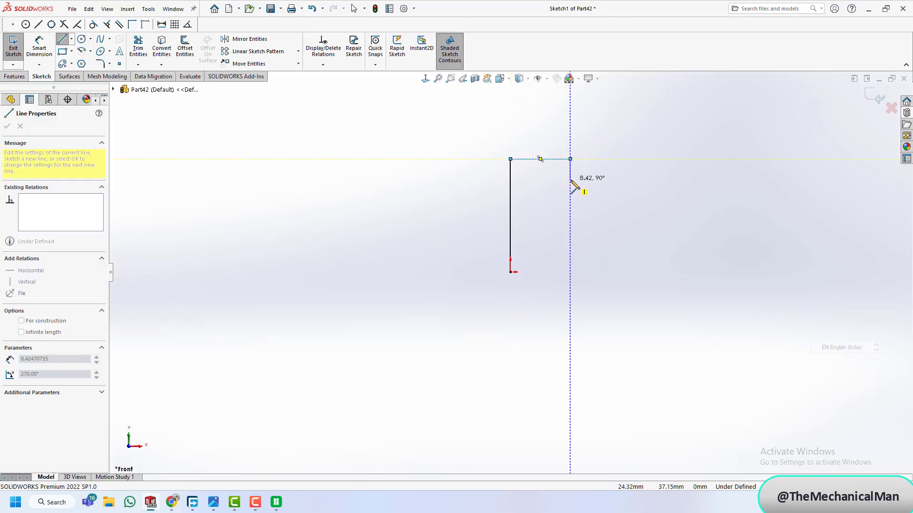
left_click(570, 180)
left_click(598, 179)
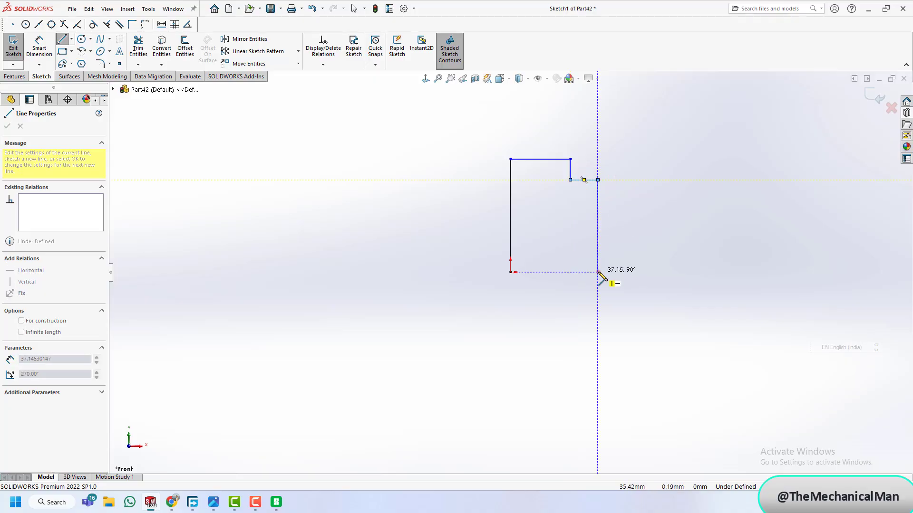
left_click(597, 272)
left_click(511, 272)
key("Escape")
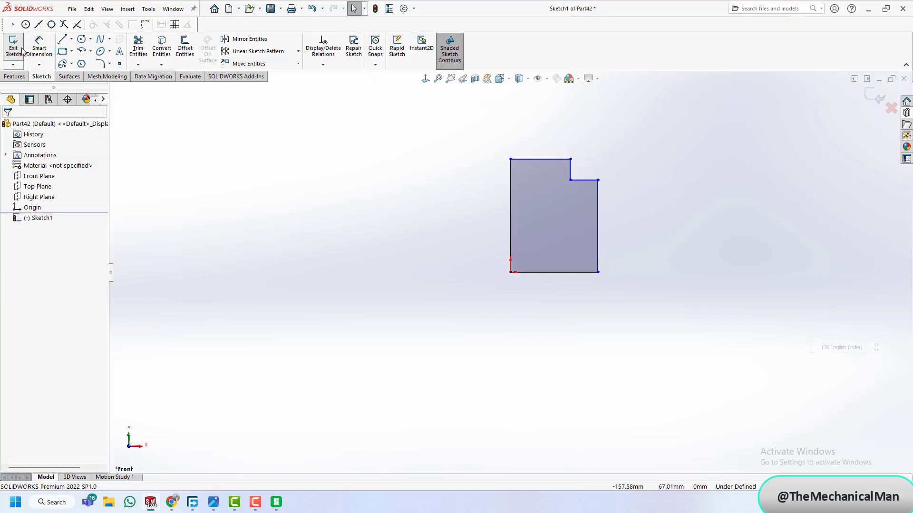
- Dimension the profile's left vertical edge at 35 mm and its top edge at 15 mm
left_click(39, 46)
left_click(510, 199)
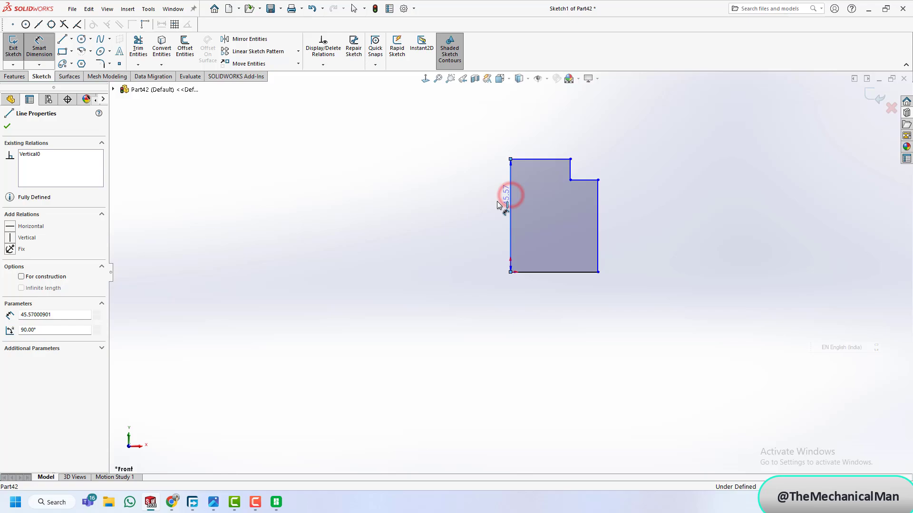
left_click(493, 217)
type("35")
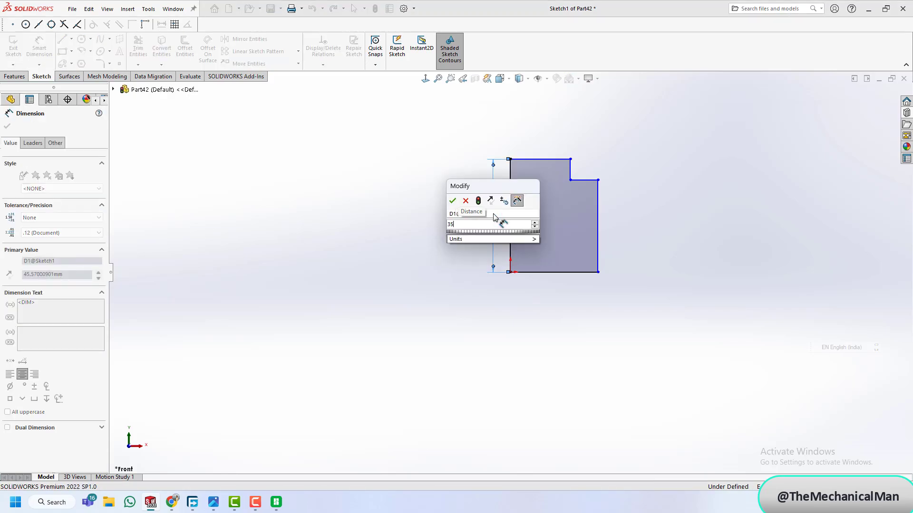
key("Return")
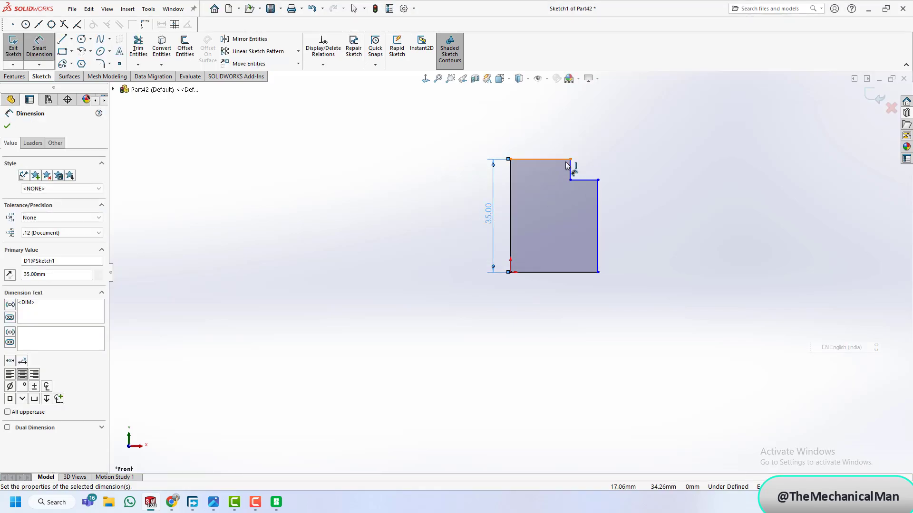
left_click(566, 160)
left_click(545, 137)
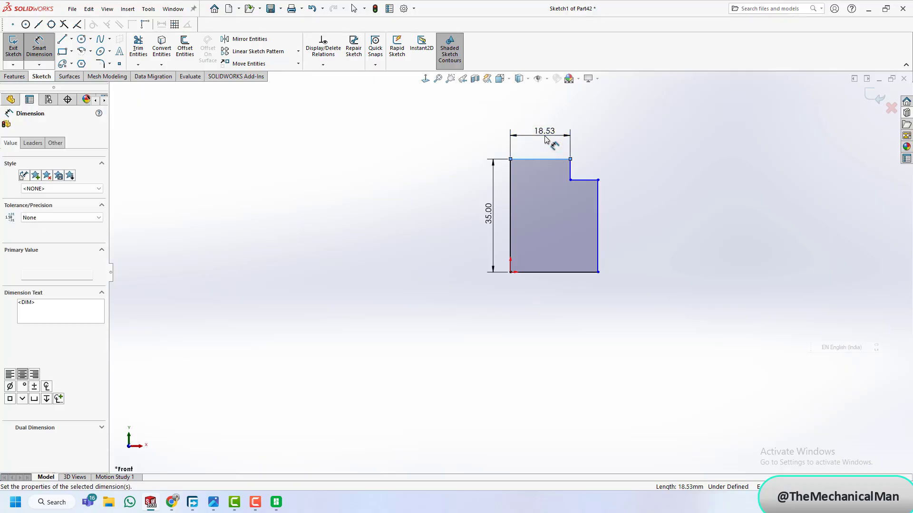
type("15")
key("Return")
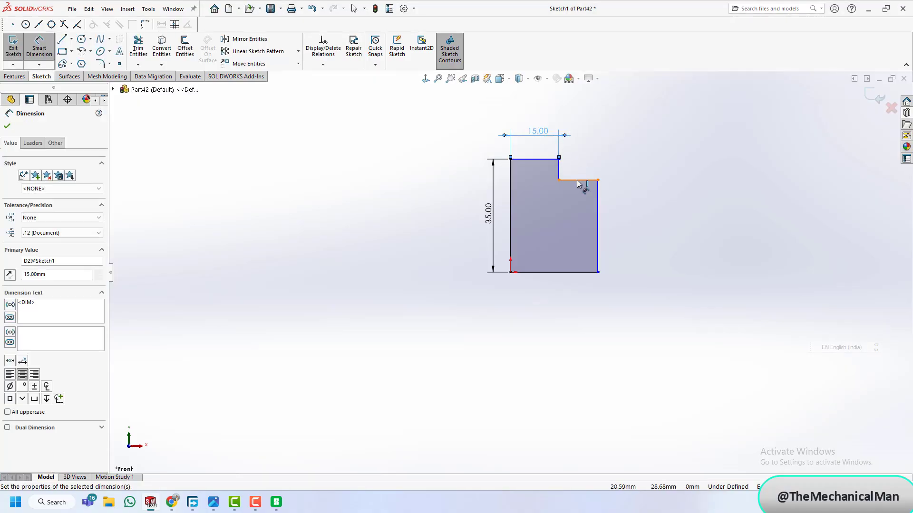
- Dimension the short horizontal edge of the profile's step at 2.5 mm
left_click(577, 180)
left_click(617, 199)
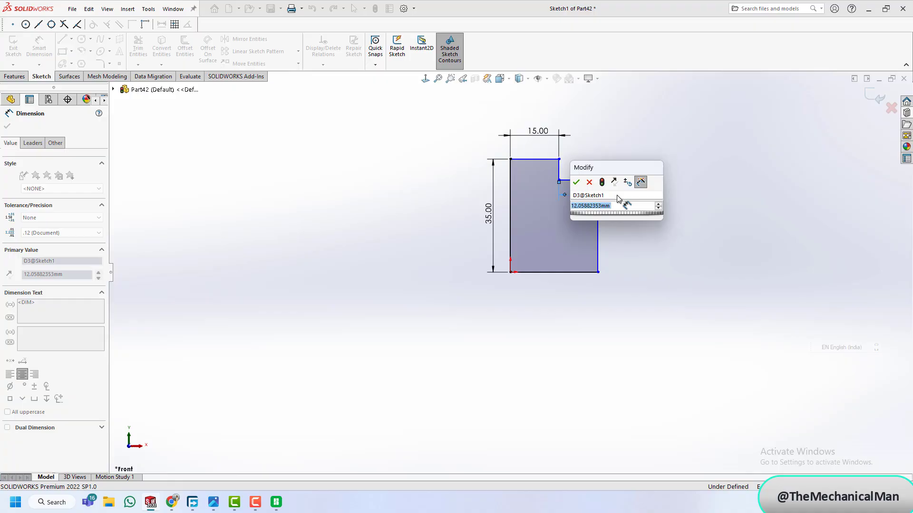
type("2.5")
key("Return")
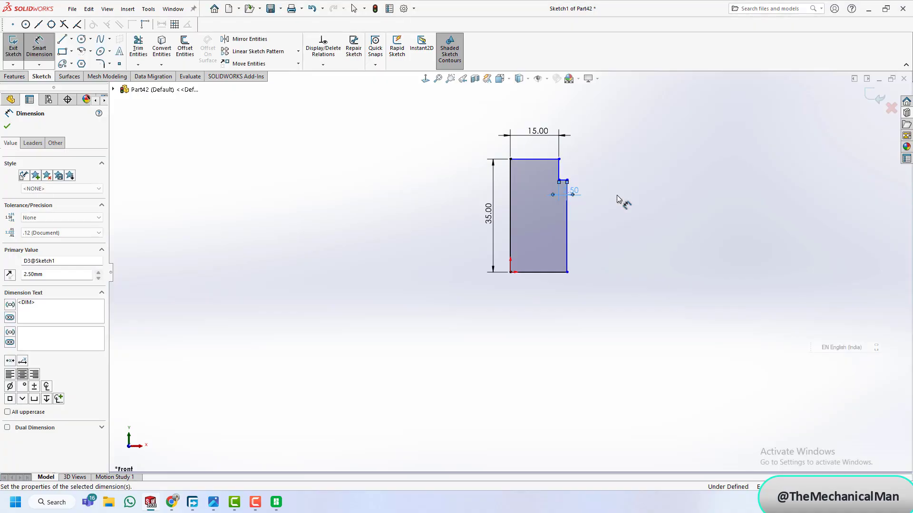
- Dimension the profile's lower right vertical edge and set its length to 25 mm
left_click(568, 246)
left_click(611, 233)
type("15")
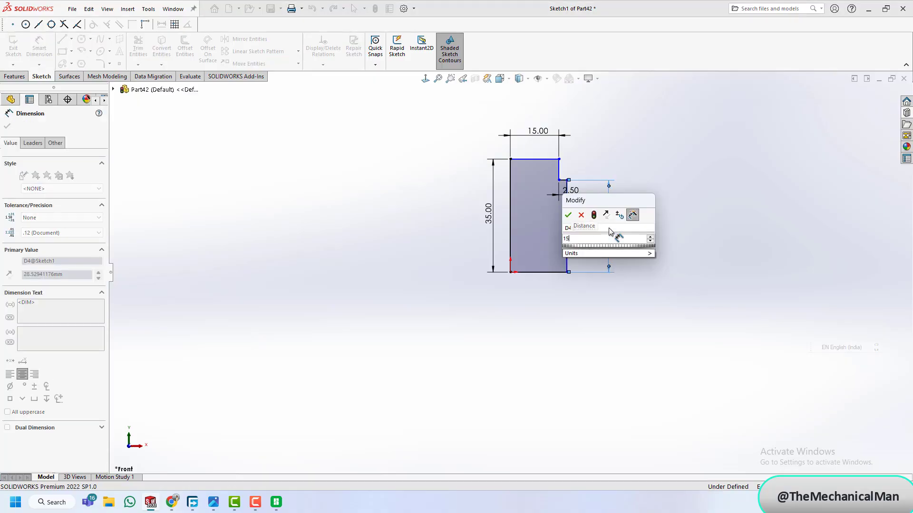
key("Return")
key("Escape")
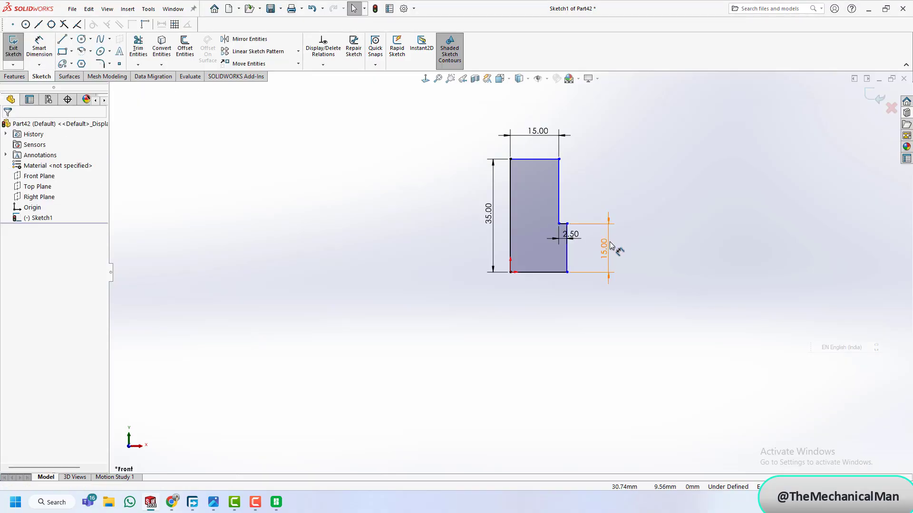
left_click(605, 247)
double_click(605, 247)
type("25")
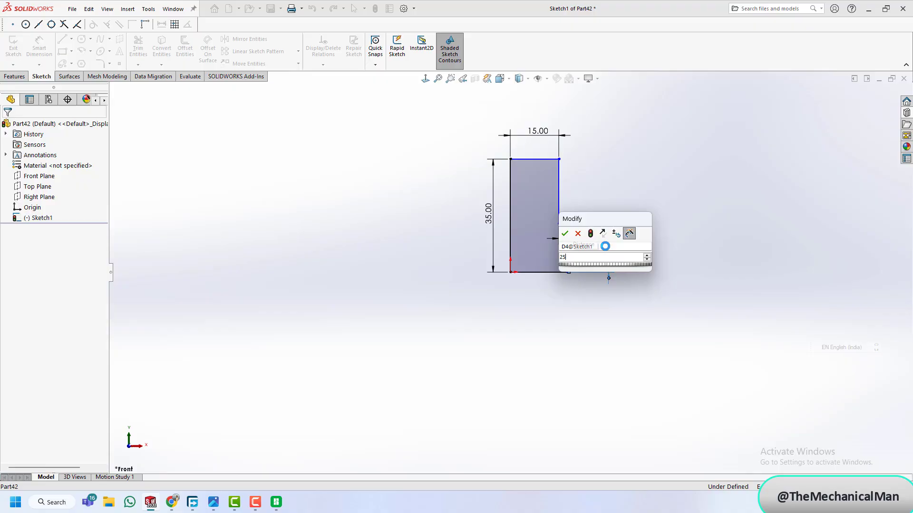
key("Return")
- Dimension the vertical edge above the step at 10 mm
scroll(573, 231, "down", 1)
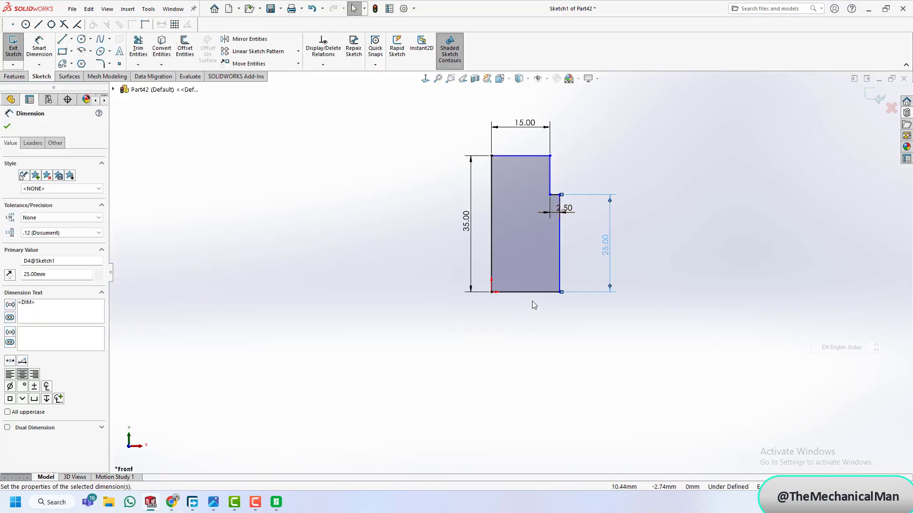
left_click(39, 44)
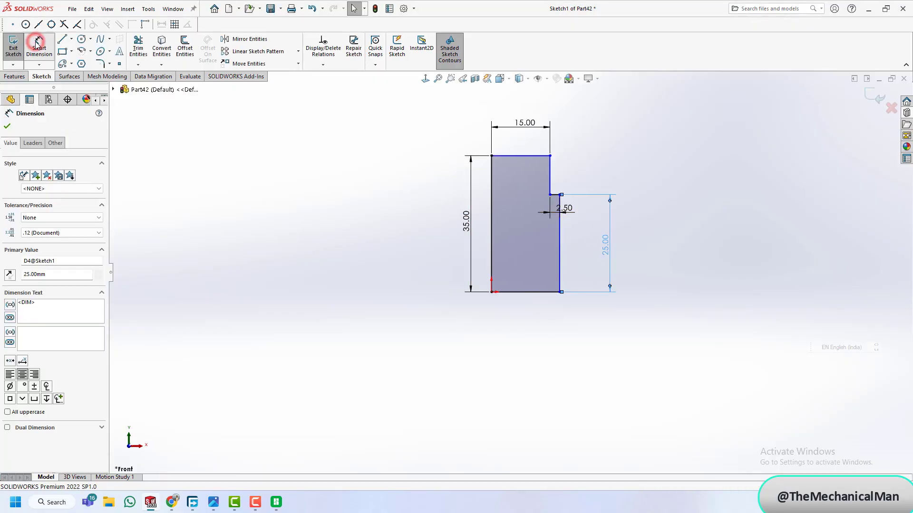
left_click(550, 175)
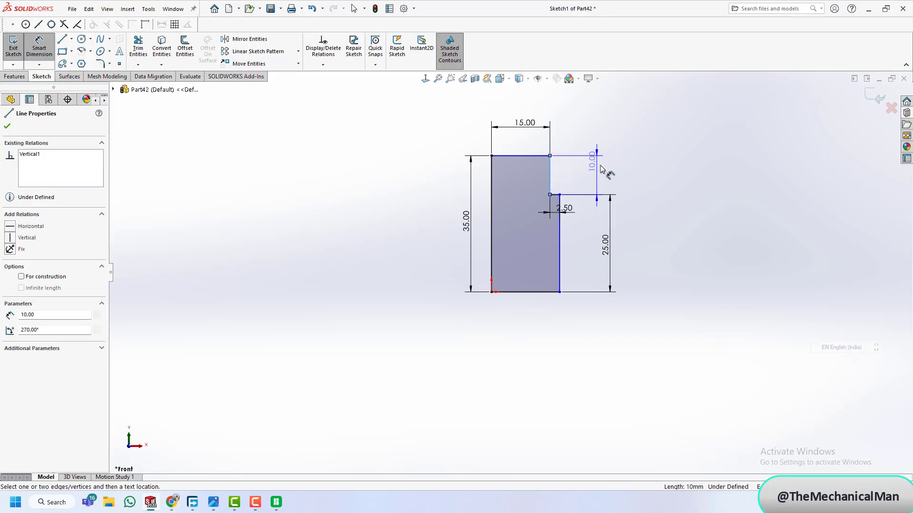
left_click(611, 174)
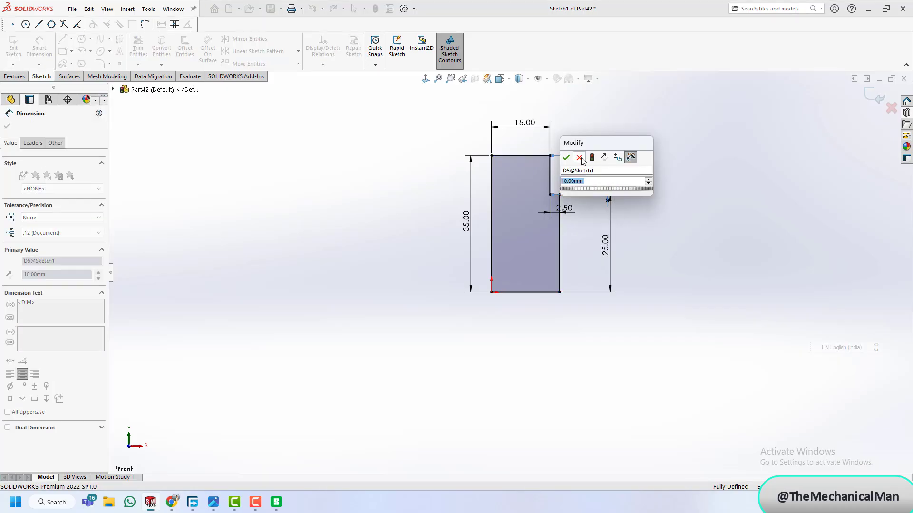
left_click(567, 157)
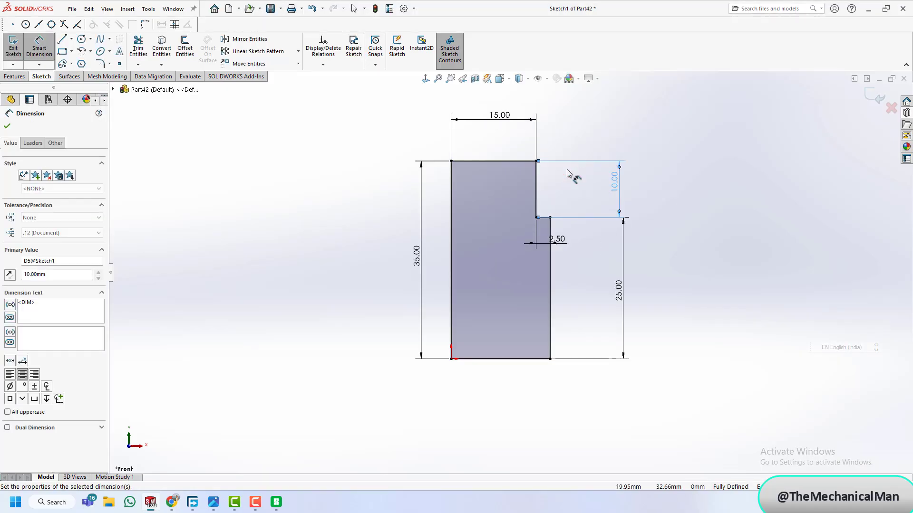
- Revolve the profile 360 degrees around its 35 mm vertical edge to form a solid
left_click(15, 77)
left_click(46, 46)
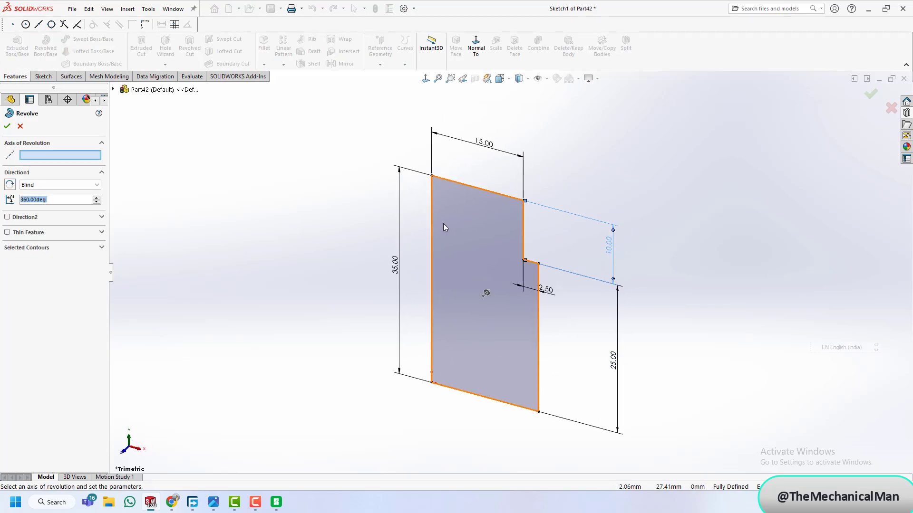
left_click(432, 215)
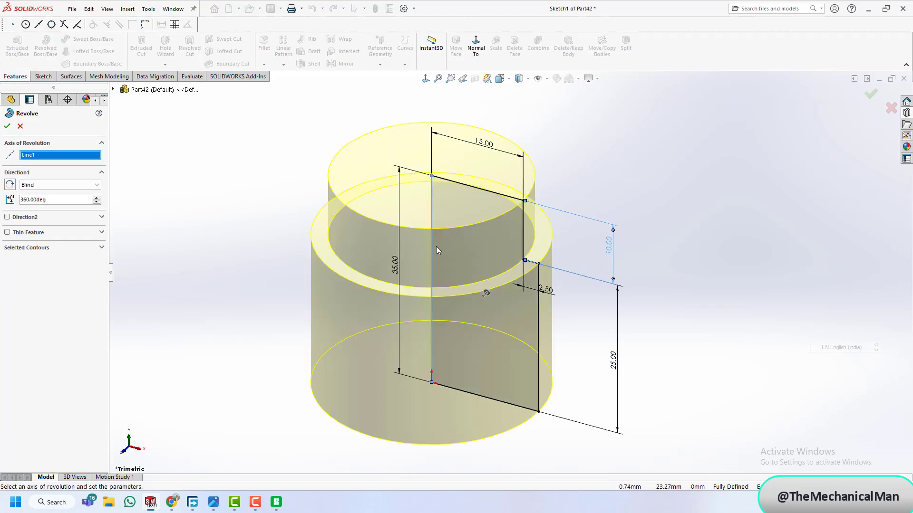
key("Return")
- Shell the revolved body to a 2 mm wall thickness, removing the top circular face
left_click(309, 62)
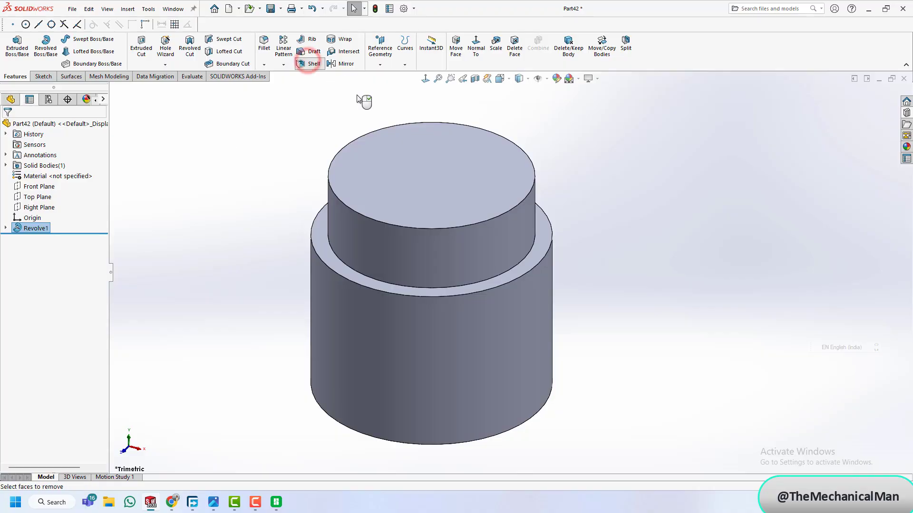
left_click(441, 184)
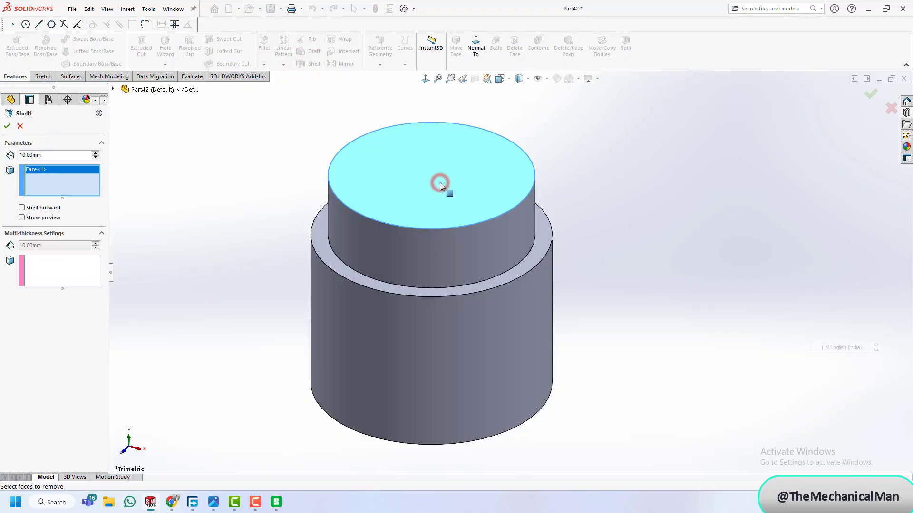
double_click(47, 153)
type("2")
key("Return")
key("Return")
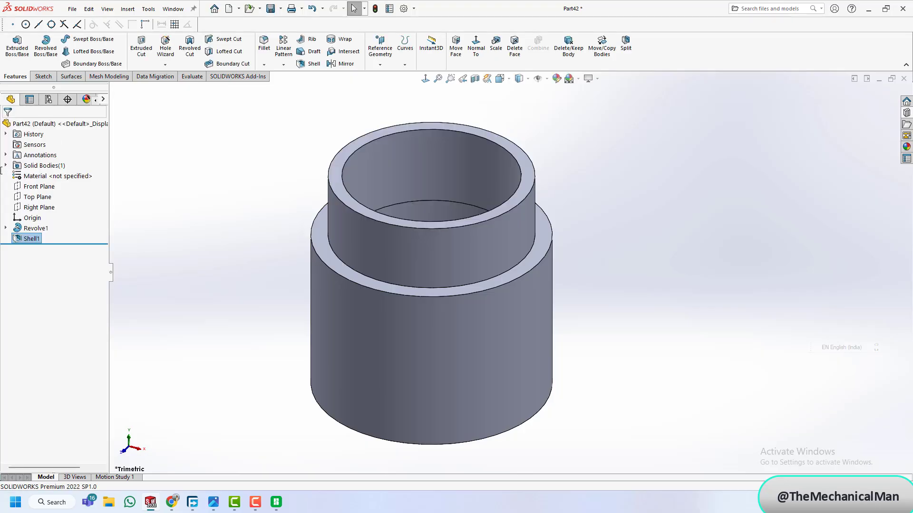
- Apply a section view through the body along the Front Plane
left_click(474, 79)
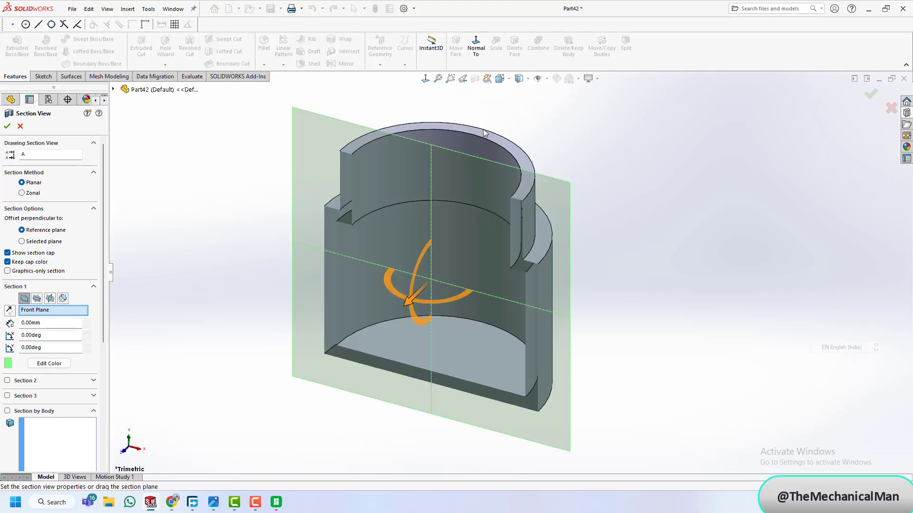
key("Return")
middle_click_drag(467, 205, 462, 174)
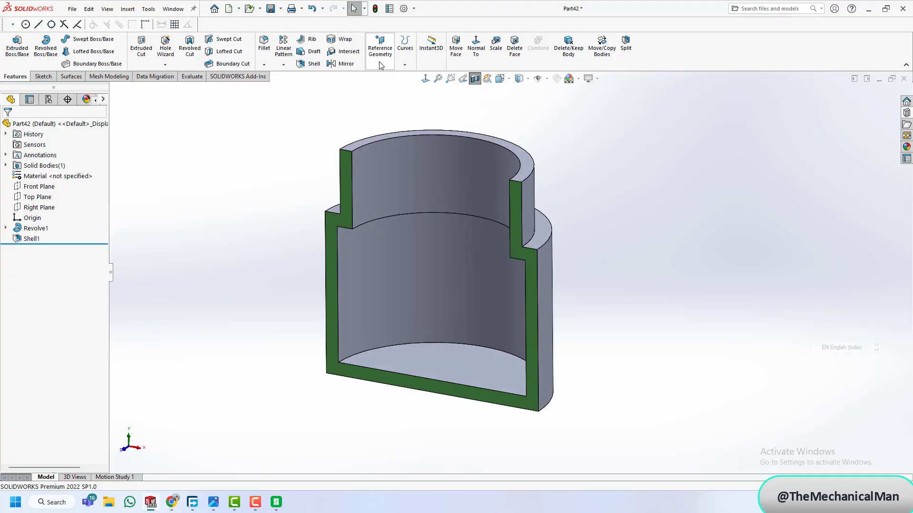
- Fillet the two circular edges of the internal shoulder below the neck with a 1 mm radius
left_click(264, 44)
middle_click_drag(405, 203, 380, 261)
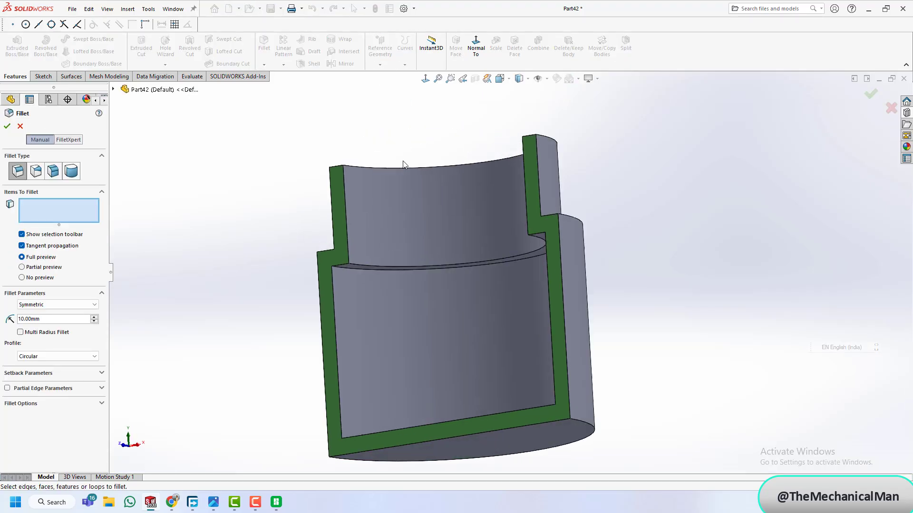
left_click(366, 270)
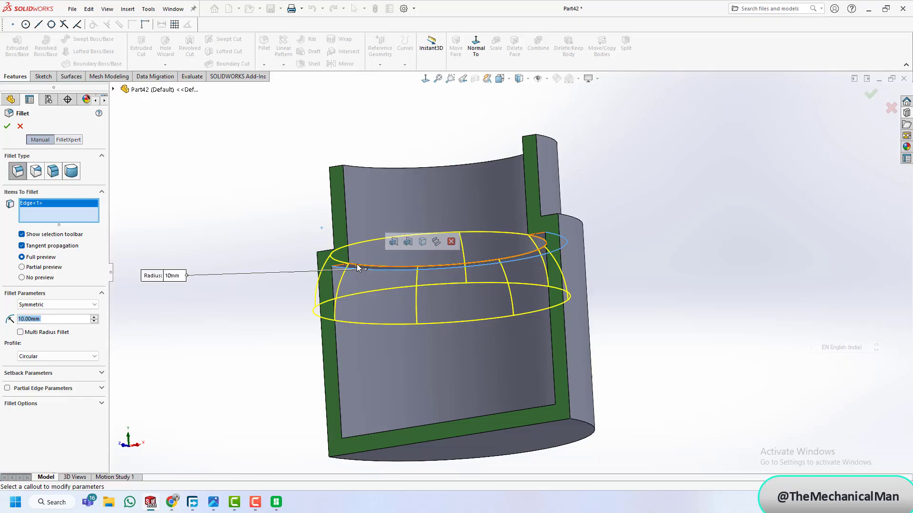
left_click(357, 265)
middle_click_drag(358, 272, 370, 255)
scroll(364, 269, "down", 2)
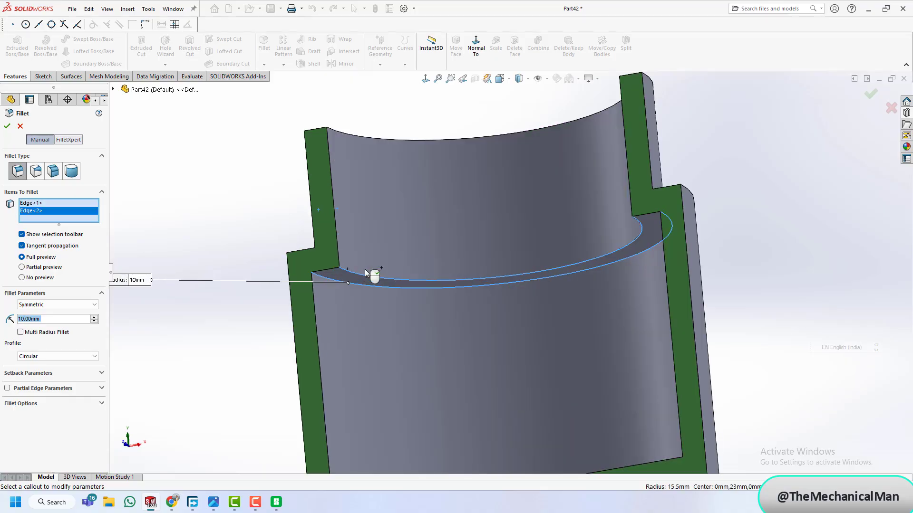
type("1")
key("Return")
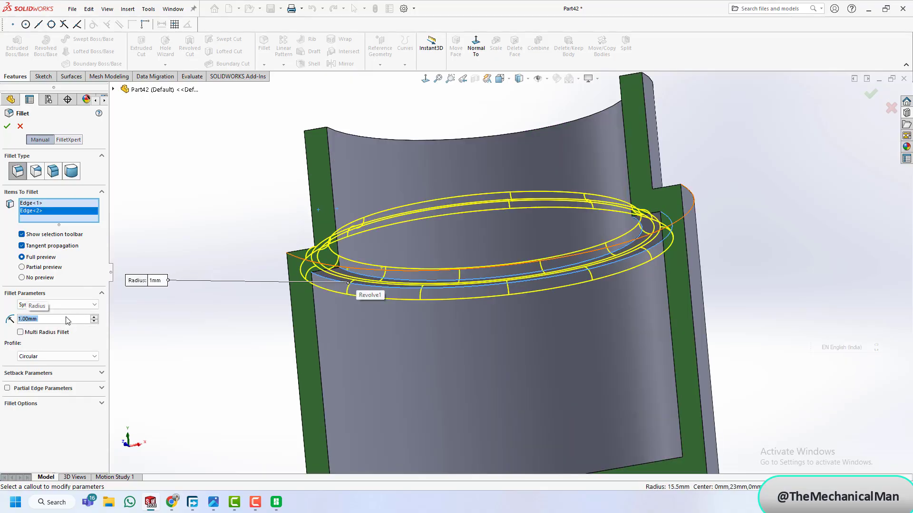
key("Return")
scroll(527, 209, "up", 5)
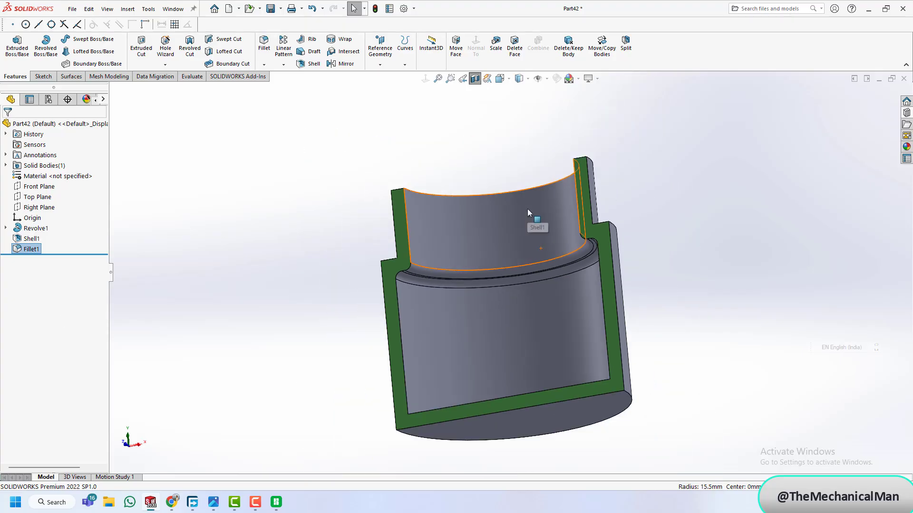
- Turn off the section view to show the whole container body
middle_click_drag(527, 209, 502, 262)
scroll(504, 268, "up", 2)
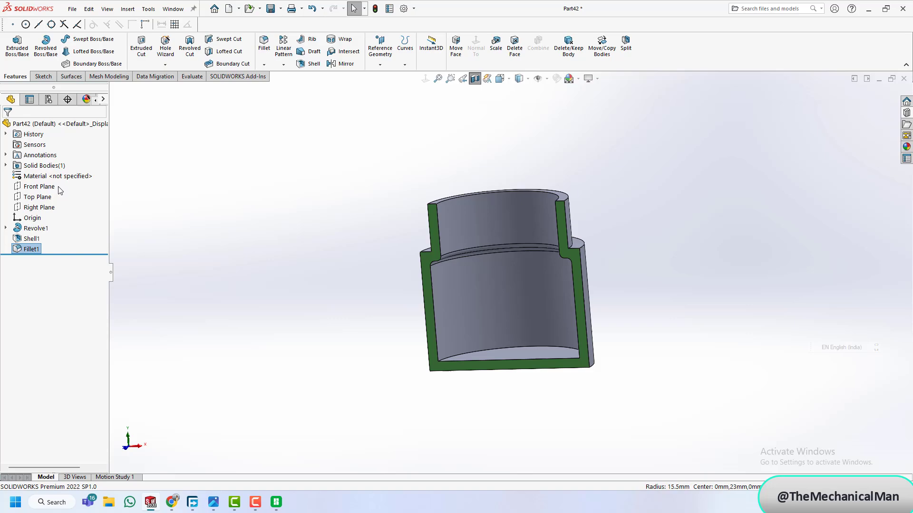
left_click(475, 78)
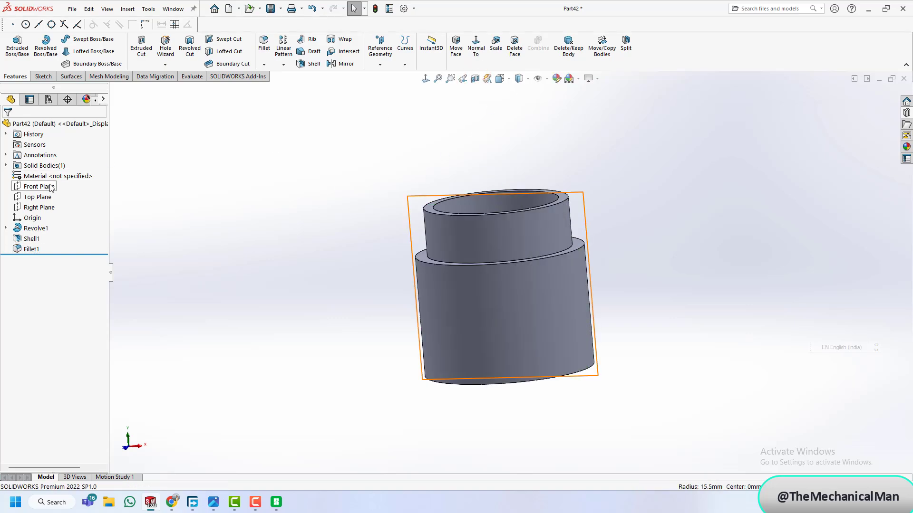
- Sketch a closed L-shaped cap profile on the Front Plane, running from the neck's top centre over its side to the shoulder's outer corner
left_click(39, 186)
left_click(43, 77)
left_click(14, 45)
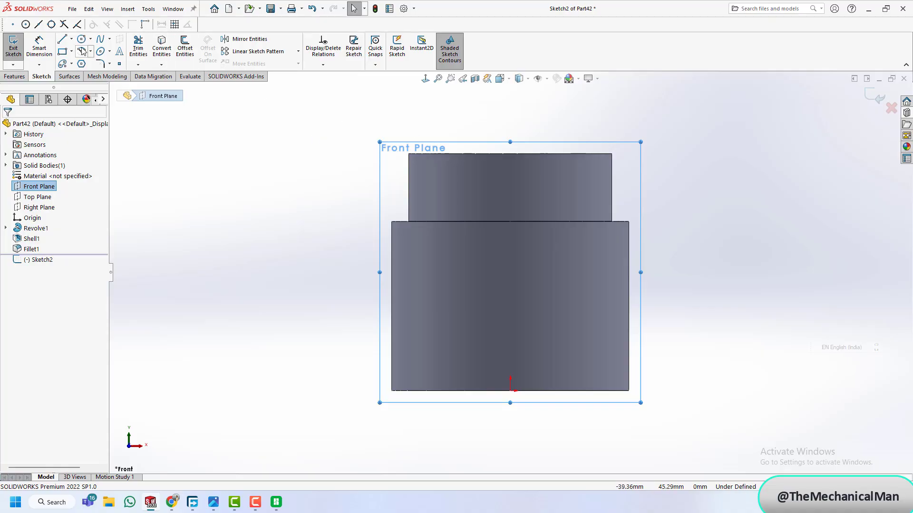
left_click(64, 41)
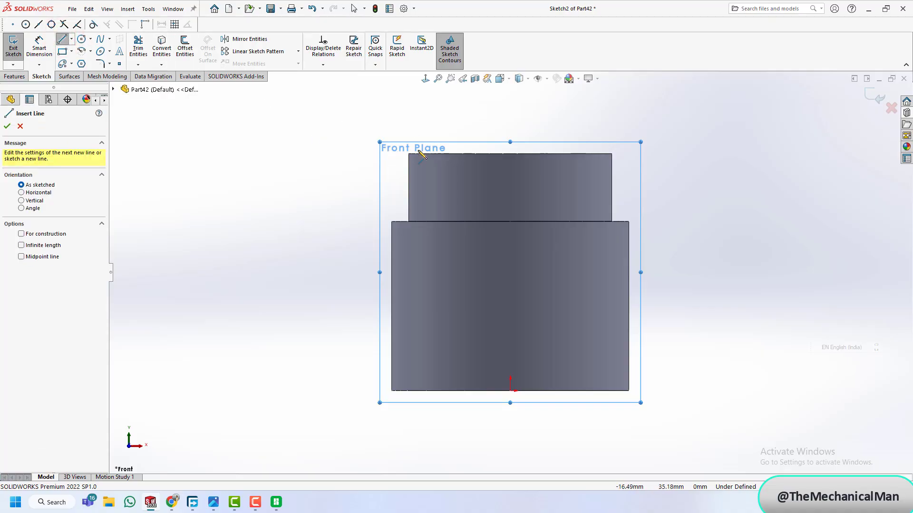
left_click(510, 154)
left_click(510, 130)
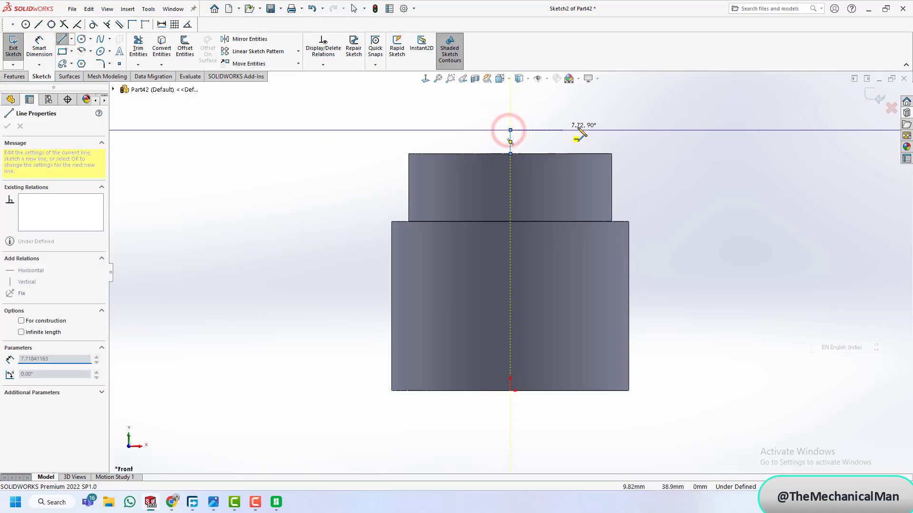
left_click(629, 130)
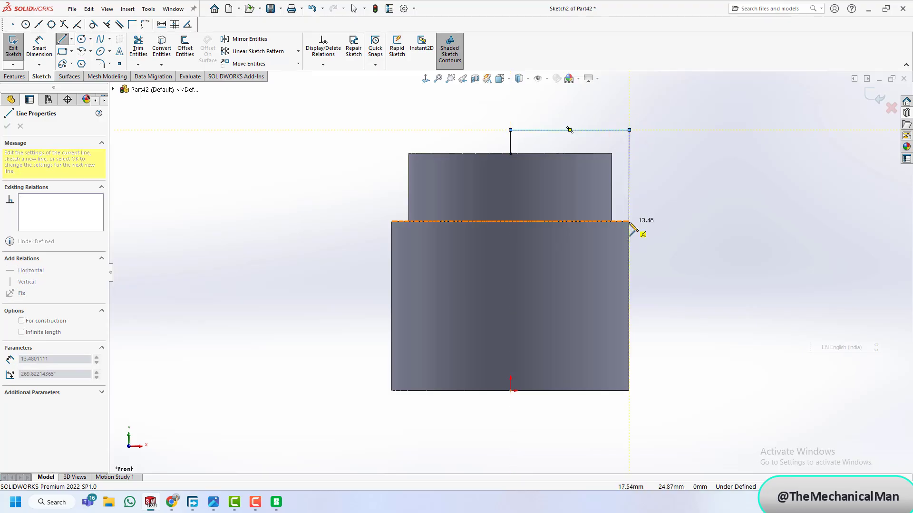
left_click(629, 222)
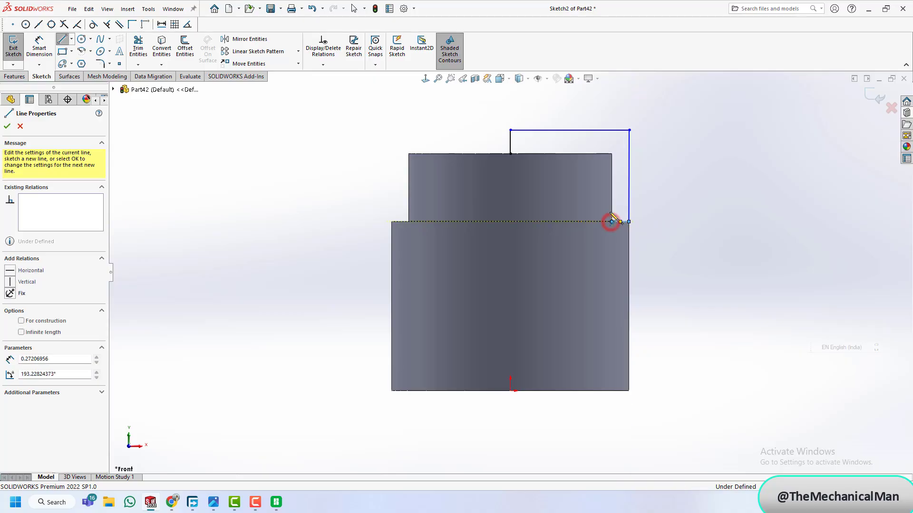
left_click(612, 221)
left_click(612, 154)
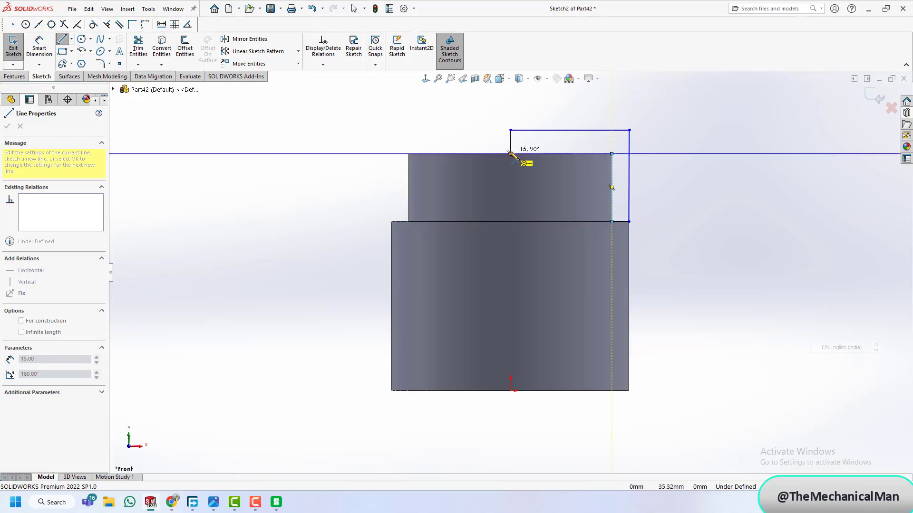
left_click(510, 154)
key("Escape")
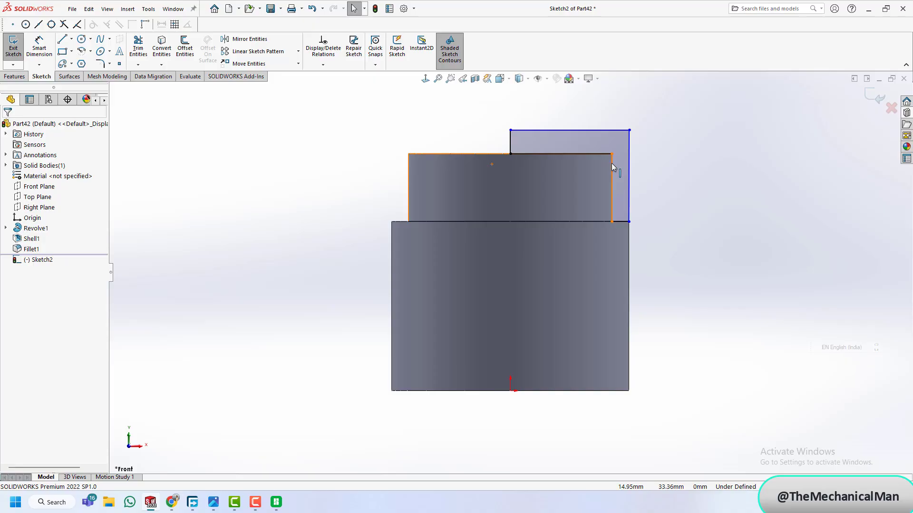
- Dimension the profile's short vertical line above the neck's top centre to 2.5 mm
left_click(39, 45)
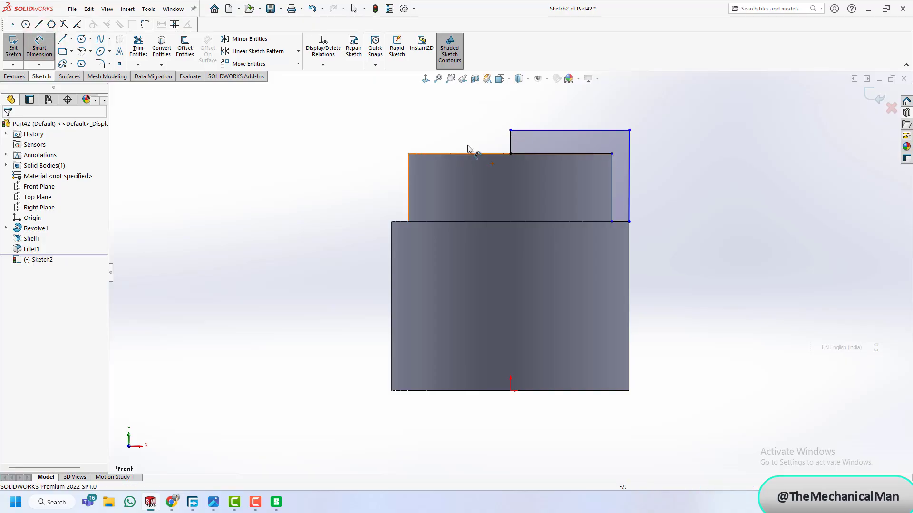
left_click(510, 140)
left_click(473, 142)
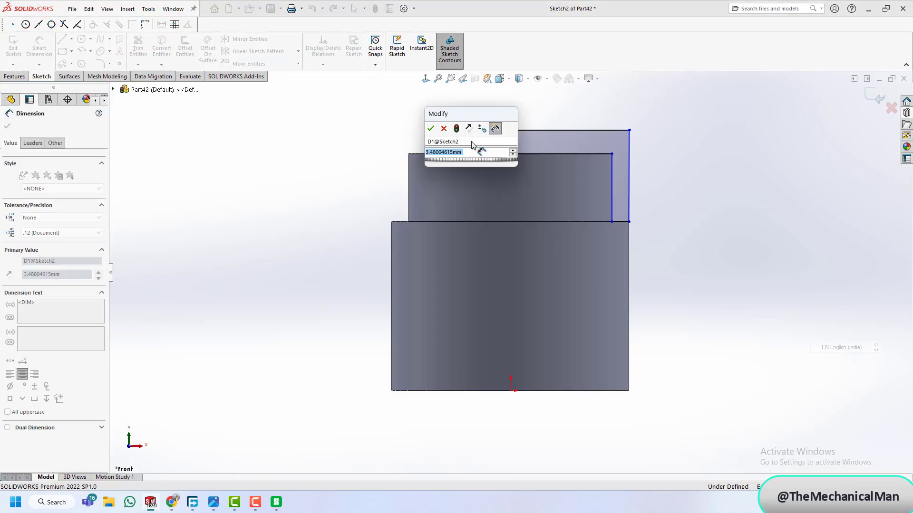
type("2.5")
key("Return")
key("Escape")
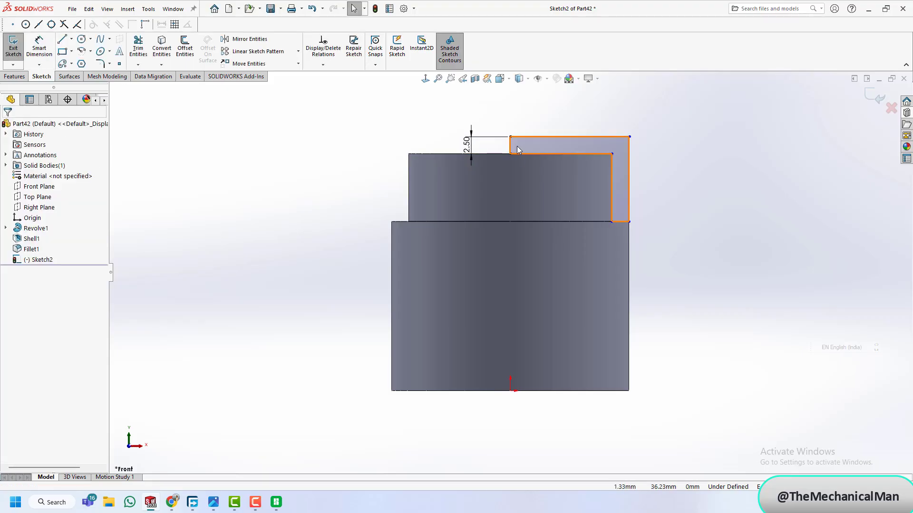
- Make the profile's short horizontal line on the shoulder equal in length to the 2.5 mm vertical line
left_click(510, 145)
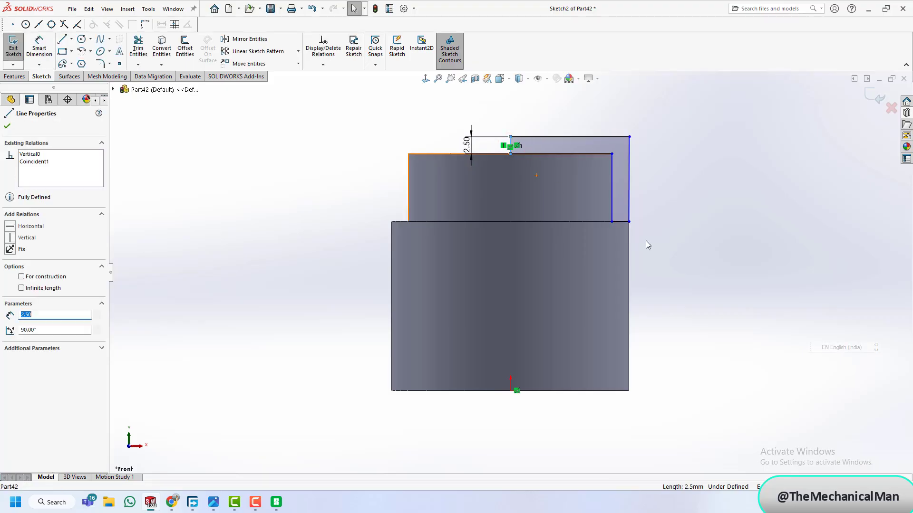
left_click(621, 222, "ctrl")
left_click(12, 337)
key("Escape")
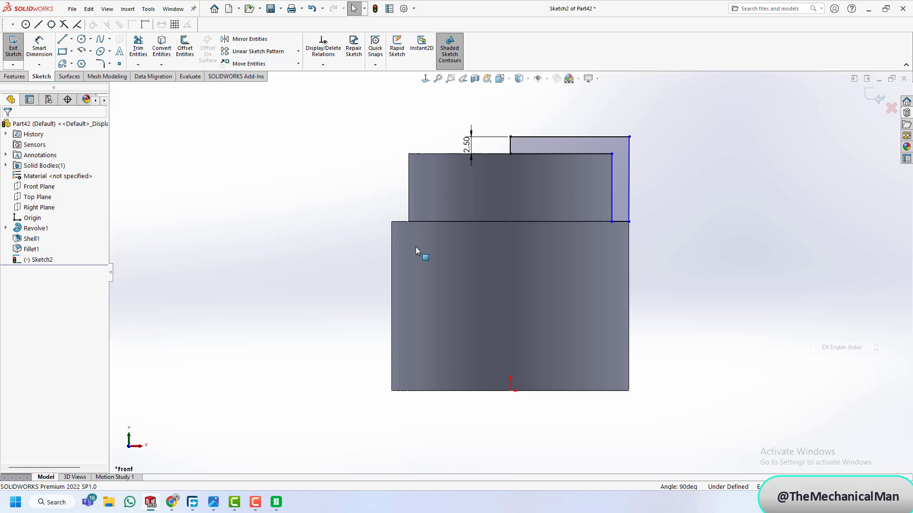
- Snap the profile's lower outer endpoint onto the outer corner of the container's shoulder
scroll(571, 215, "down", 5)
left_click(708, 241)
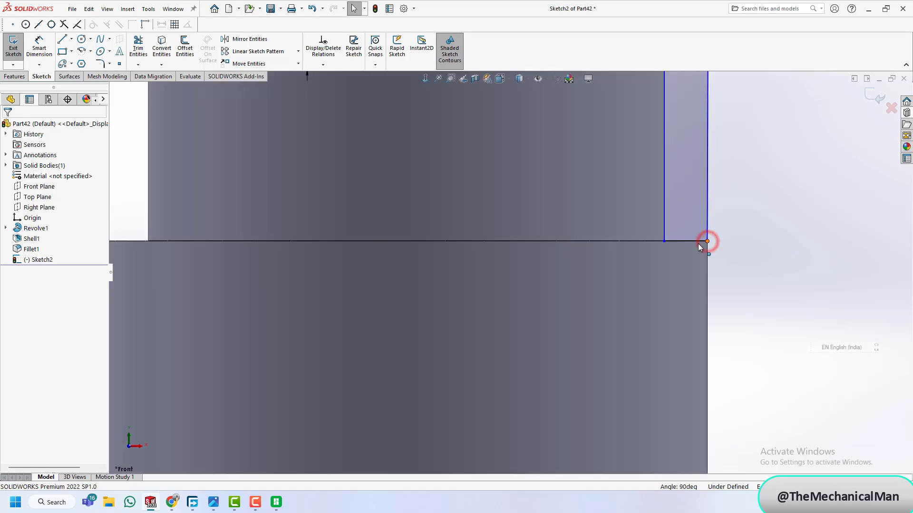
left_click_drag(707, 242, 707, 242)
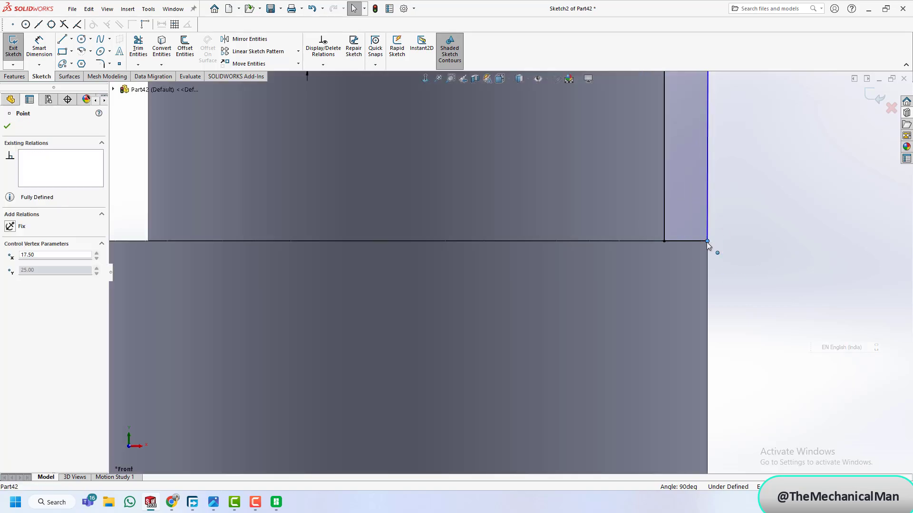
left_click(736, 310)
scroll(736, 310, "up", 4)
scroll(601, 161, "down", 2)
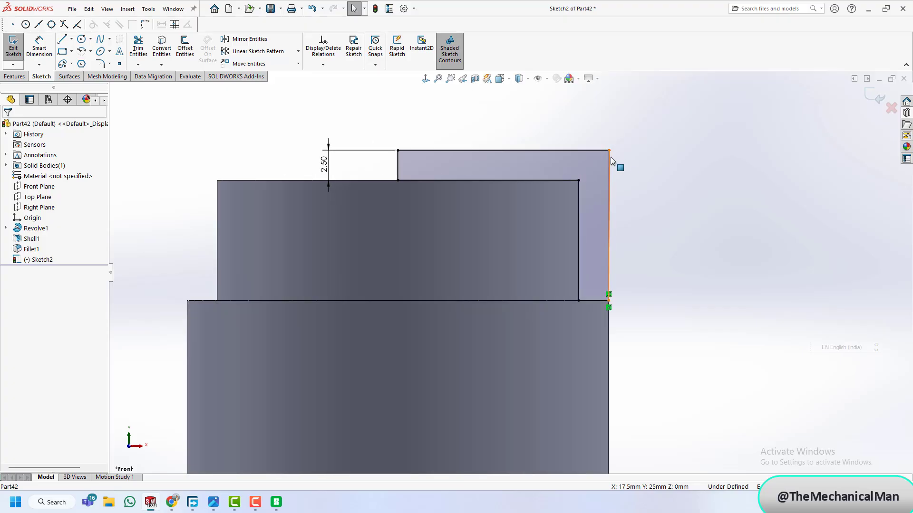
- Apply a vertical relation to the profile's outer side line to fully define the sketch
mouse_move(609, 151)
left_mouse_down()
mouse_move(619, 149)
mouse_move(609, 154)
left_mouse_up()
left_click(633, 244)
left_click(610, 200)
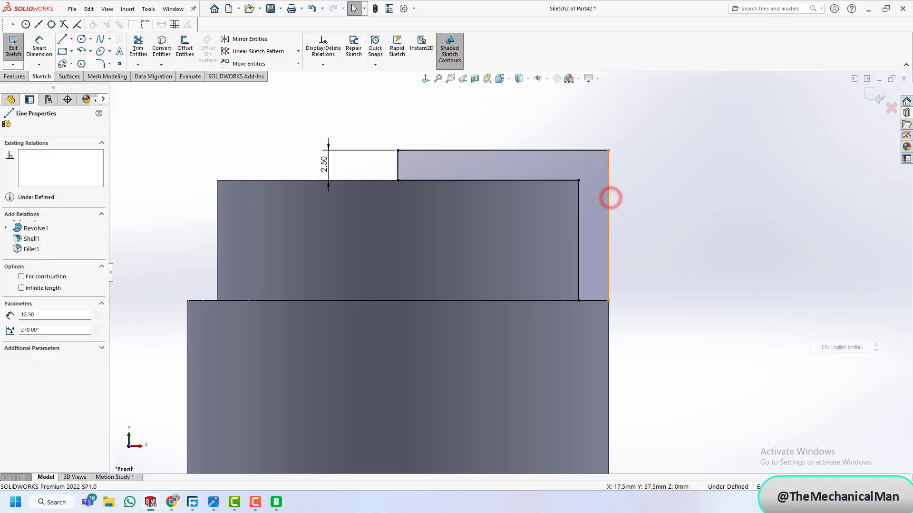
left_click(16, 237)
left_click(265, 169)
scroll(265, 169, "up", 5)
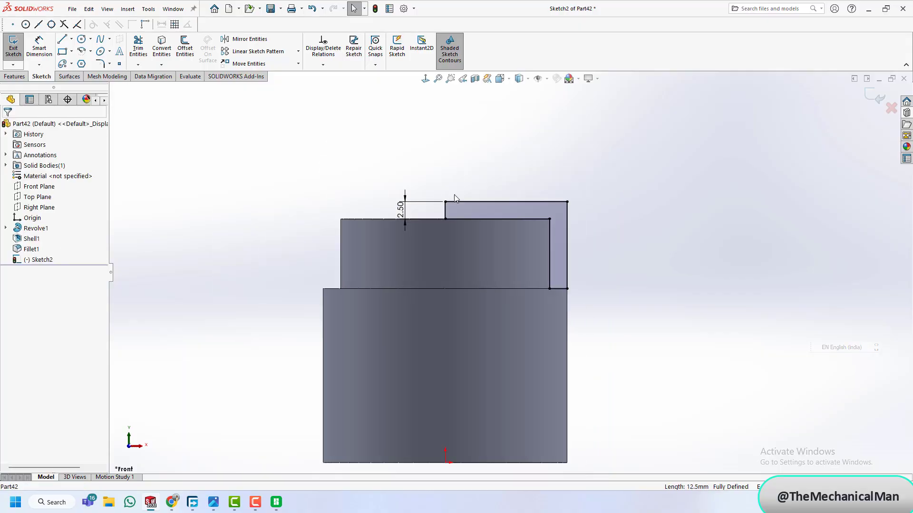
- Revolve the cap profile 360 degrees around its 2.5 mm vertical line as a separate body, without merging the result
left_click(14, 76)
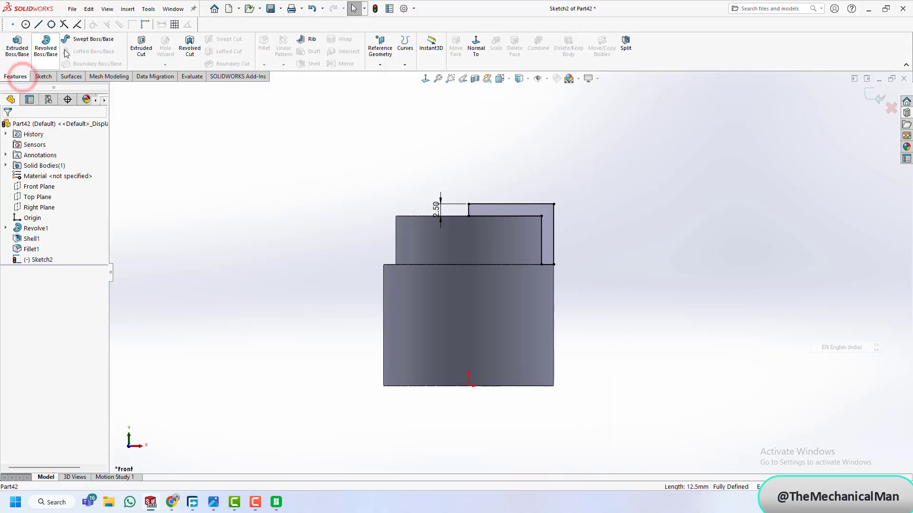
left_click(46, 47)
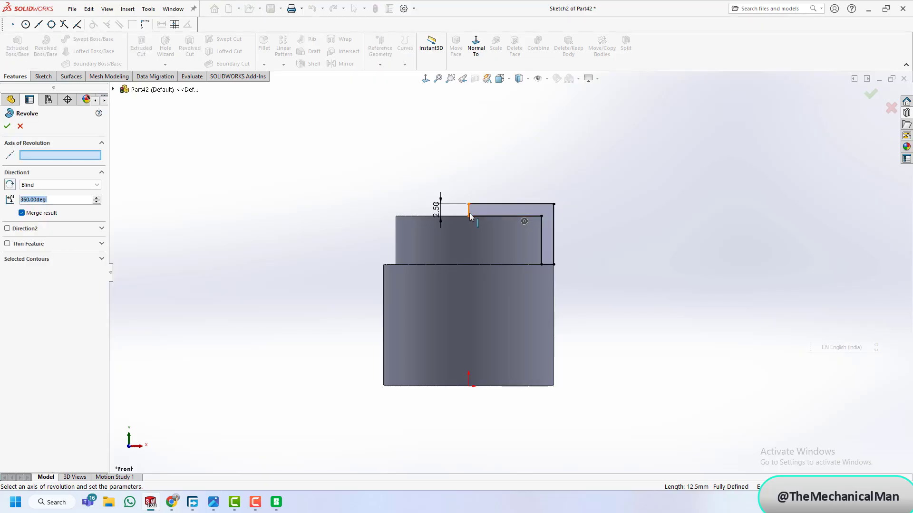
left_click(468, 210)
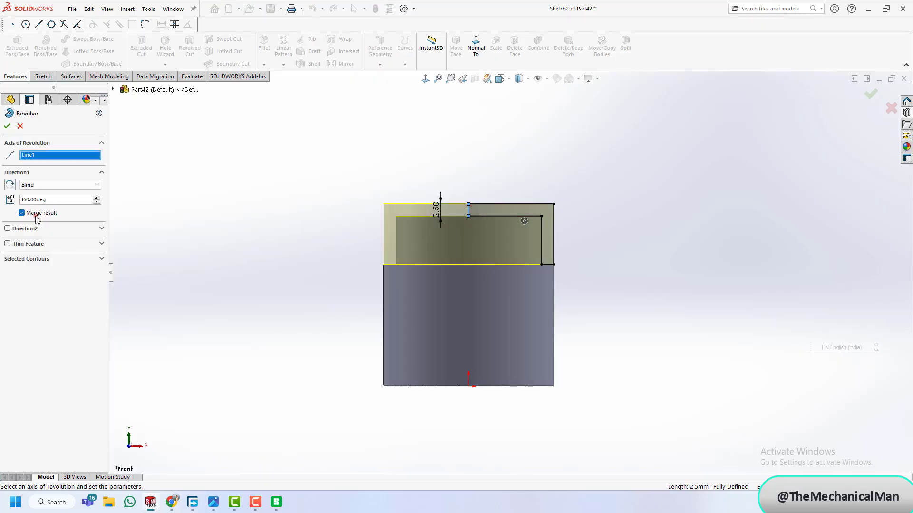
key("Return")
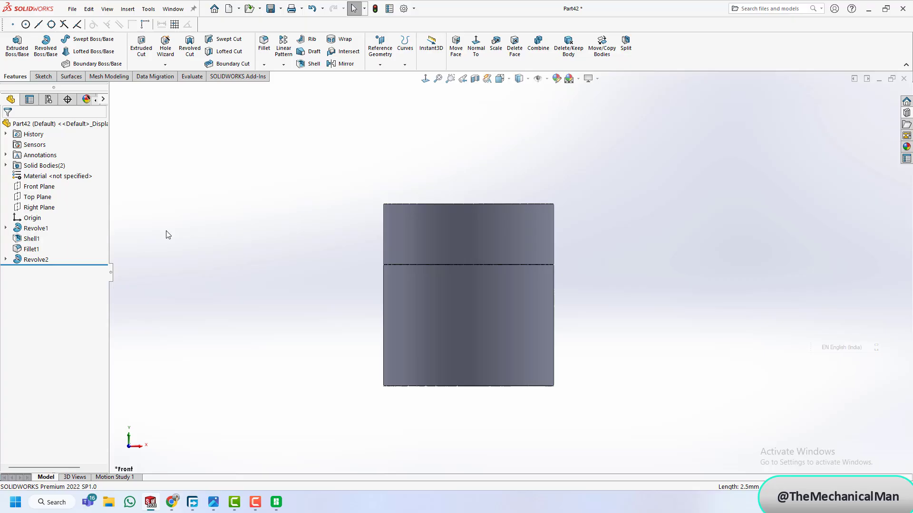
- Fillet the outer circular edge at the container's base with a 1 mm radius
left_click(264, 42)
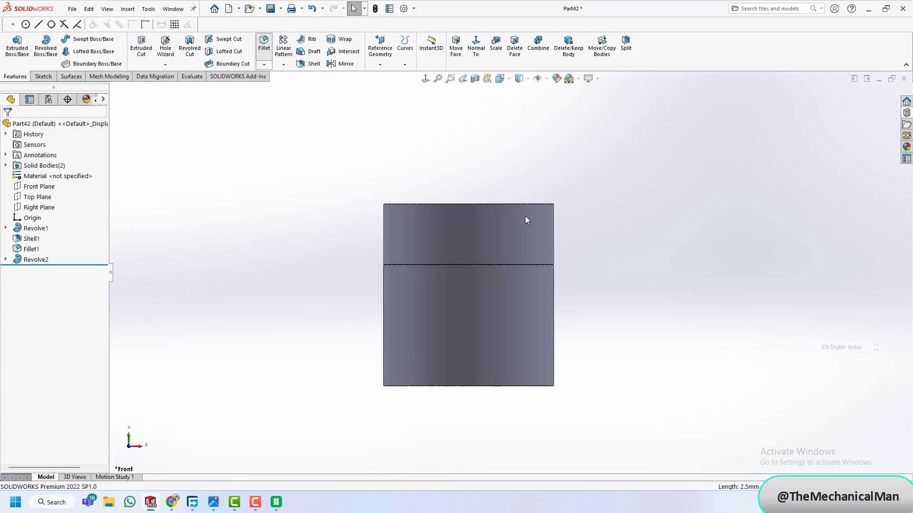
left_click(549, 386)
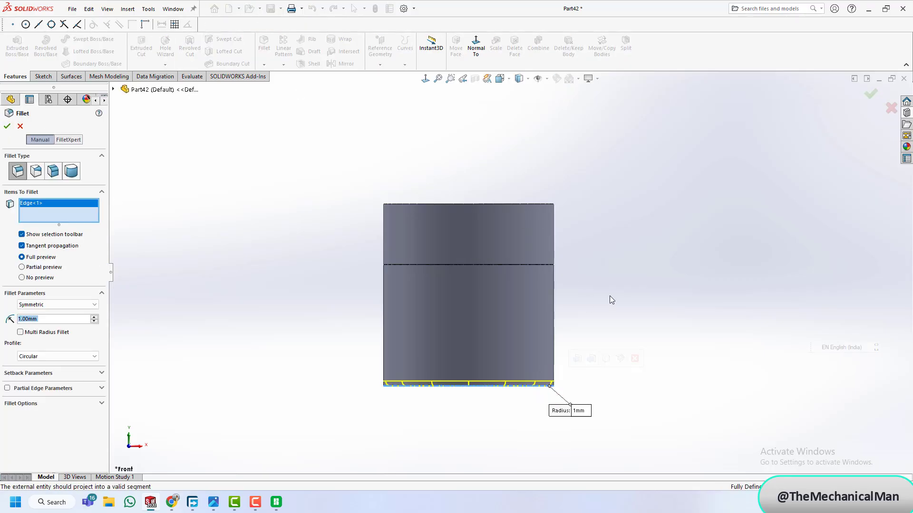
middle_click_drag(609, 296, 585, 316)
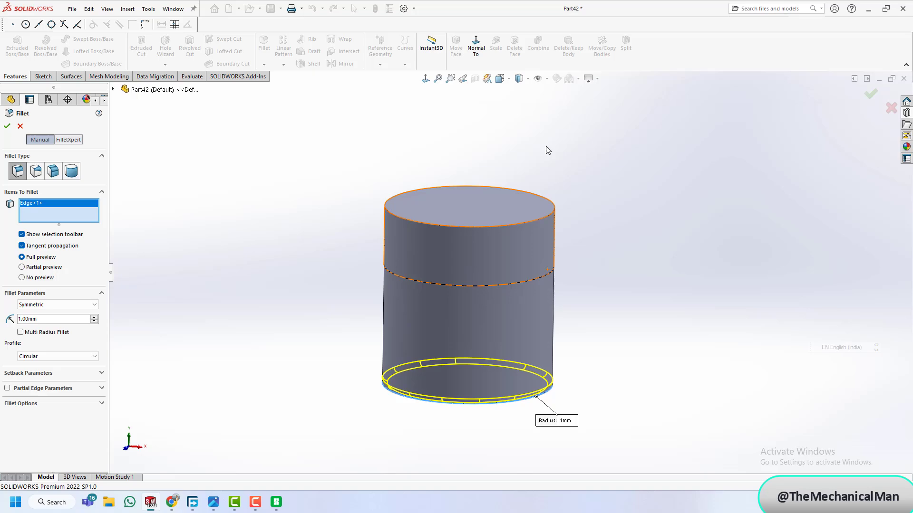
key("Return")
middle_click_drag(599, 194, 609, 240)
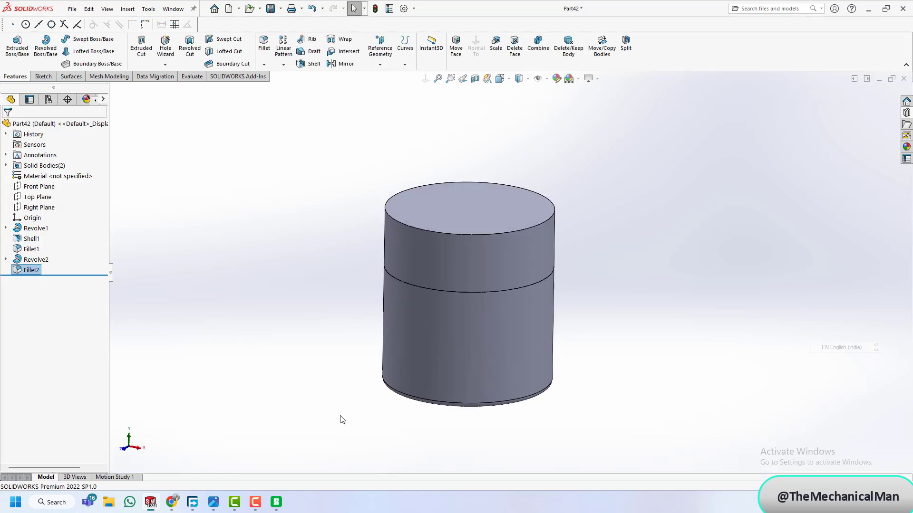
- Move the cap body, without copying it, about 15.96 mm upward along Y to separate it from the container
scroll(340, 417, "down", 2)
middle_click_drag(520, 250, 510, 213)
scroll(510, 213, "up", 2)
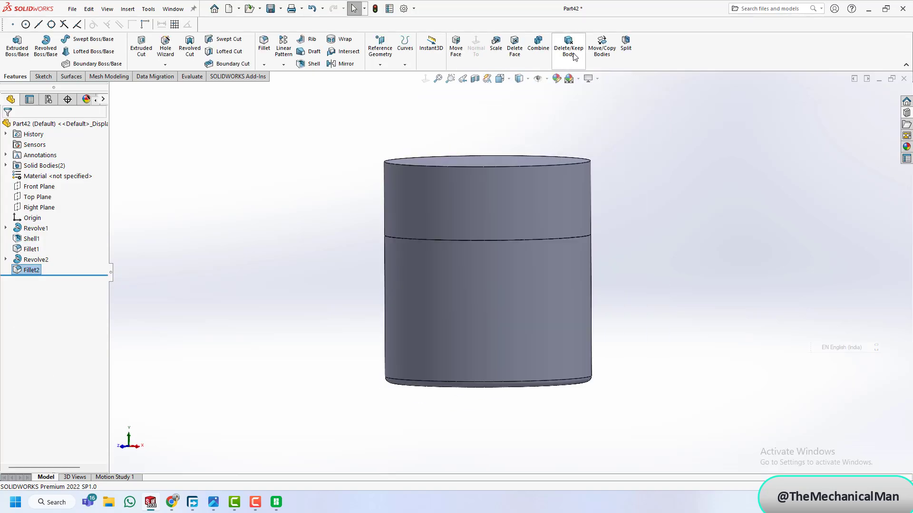
left_click(602, 46)
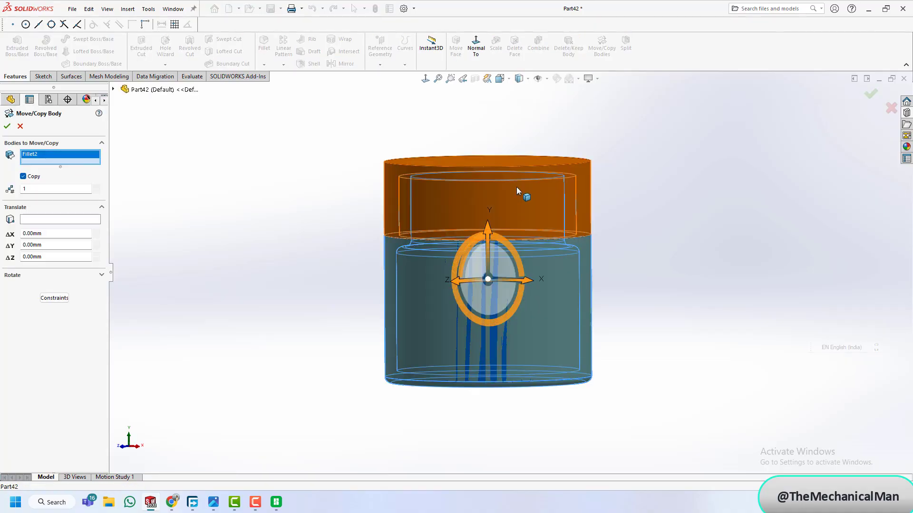
left_click(516, 187)
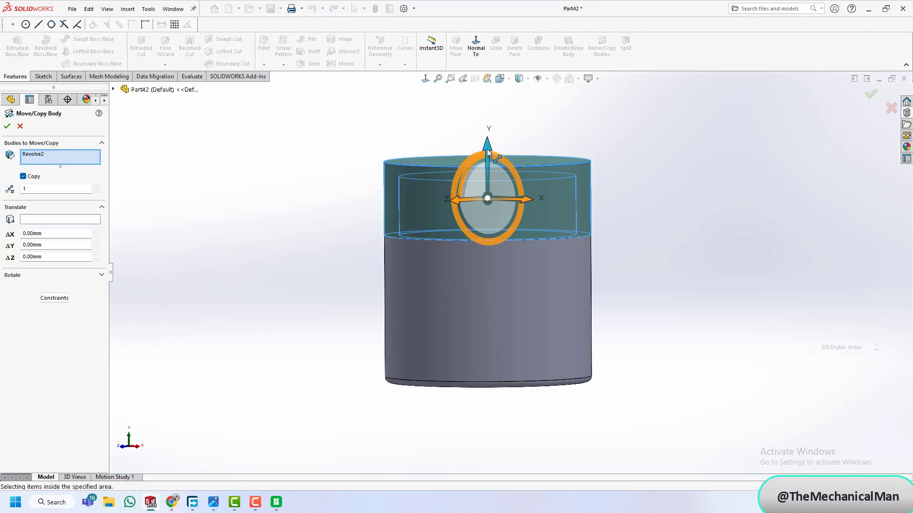
left_click_drag(489, 152, 489, 58)
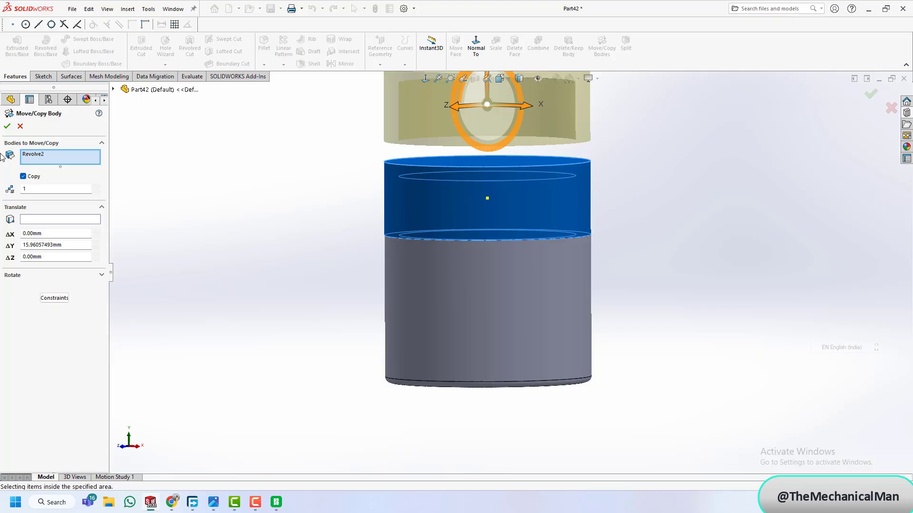
left_click(23, 177)
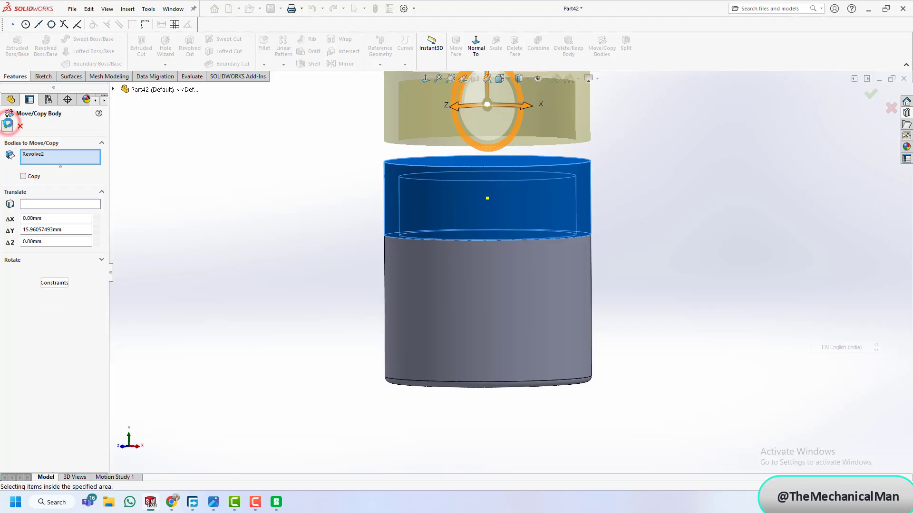
left_click(8, 123)
middle_click_drag(383, 212, 540, 228)
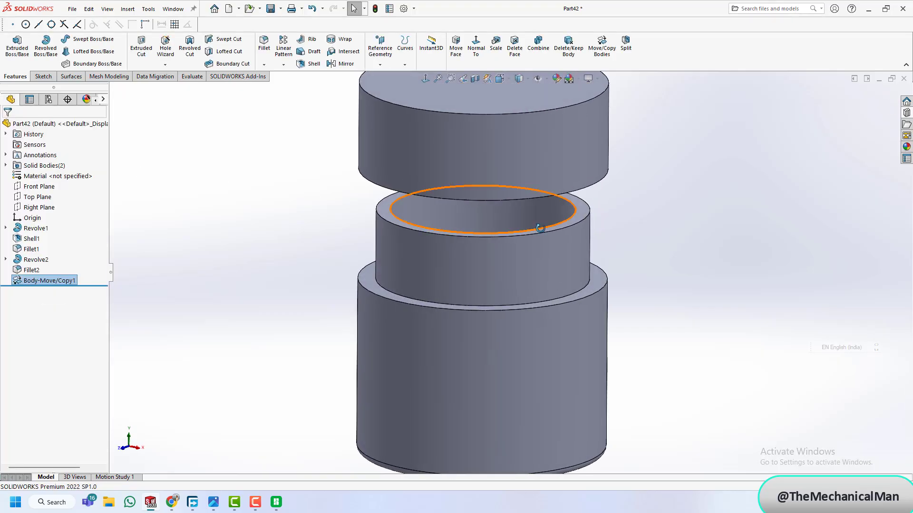
scroll(540, 228, "up", 2)
left_click(398, 210)
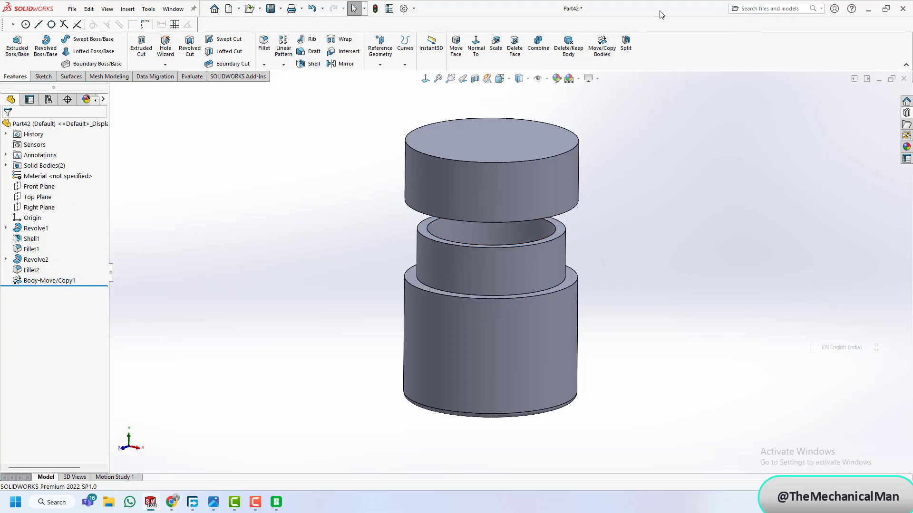
- Start a Thread feature on the outer circular edge at the neck's top, using Metric Tap size M20x2.5
left_click(128, 9)
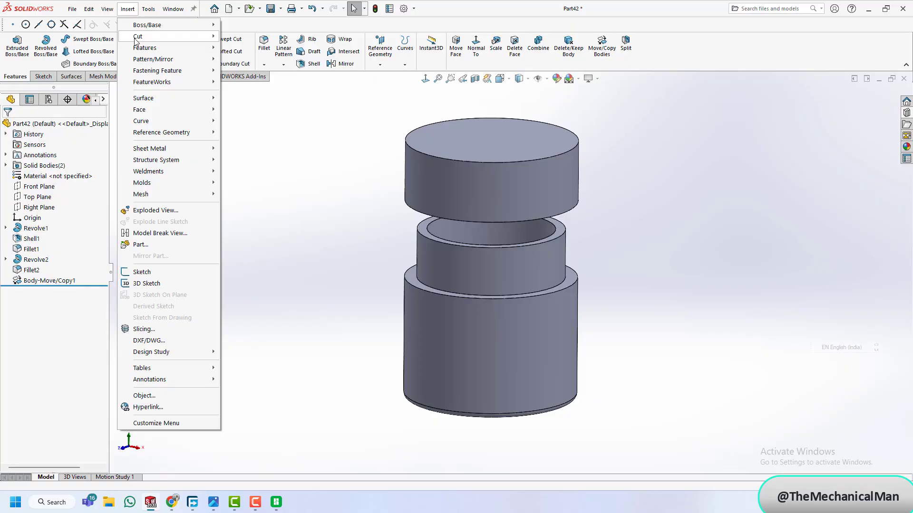
mouse_move(144, 48)
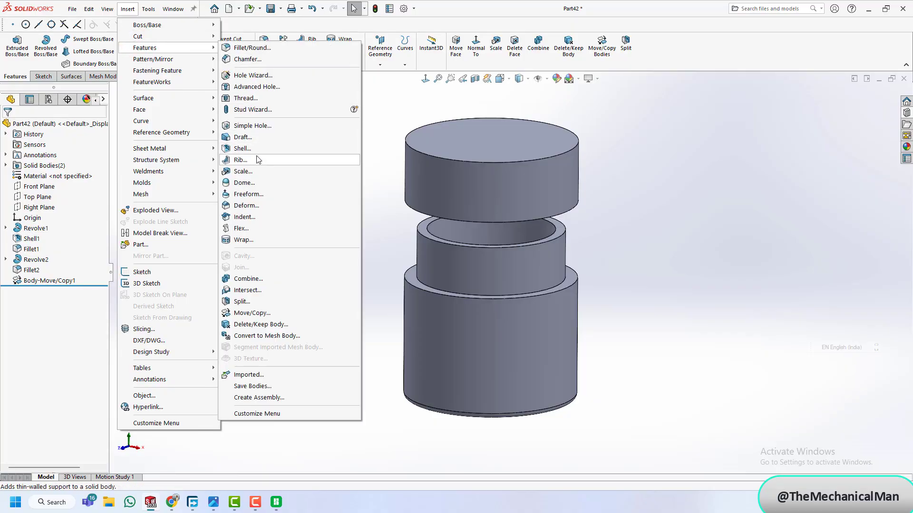
left_click(247, 99)
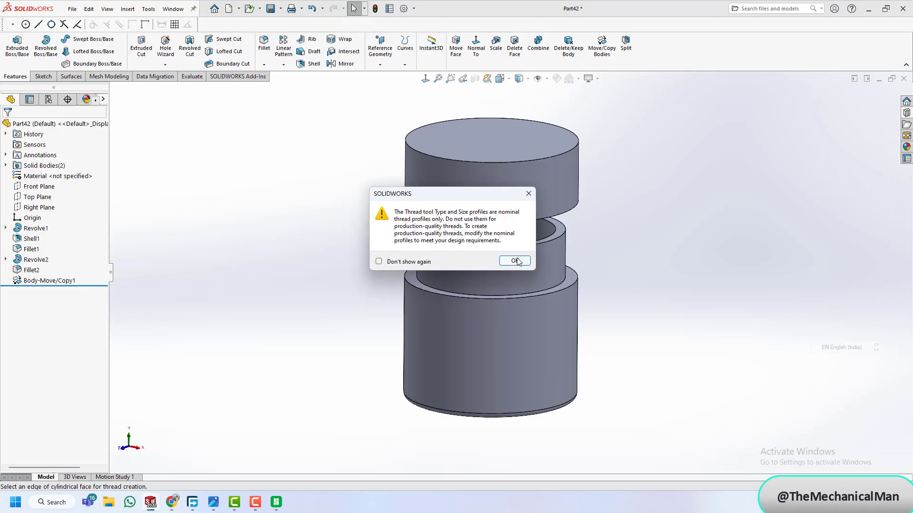
left_click(515, 261)
scroll(478, 255, "down", 4)
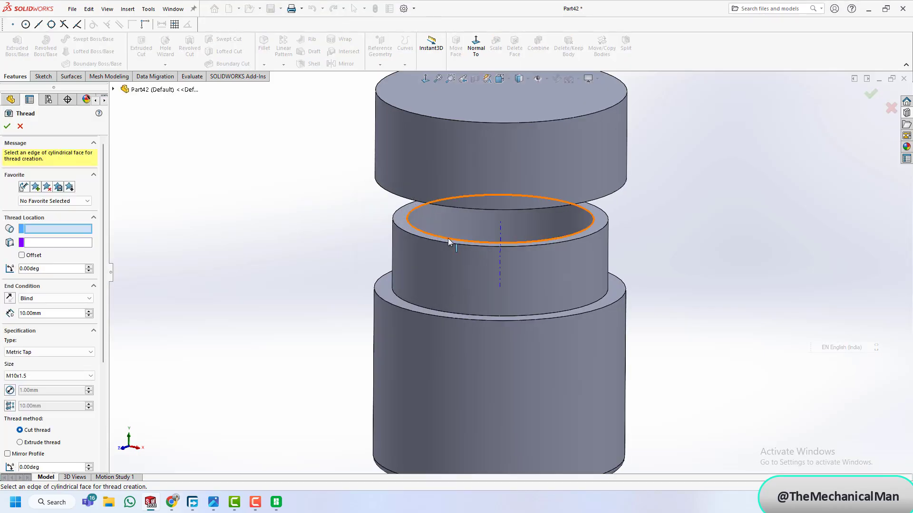
left_click(432, 239)
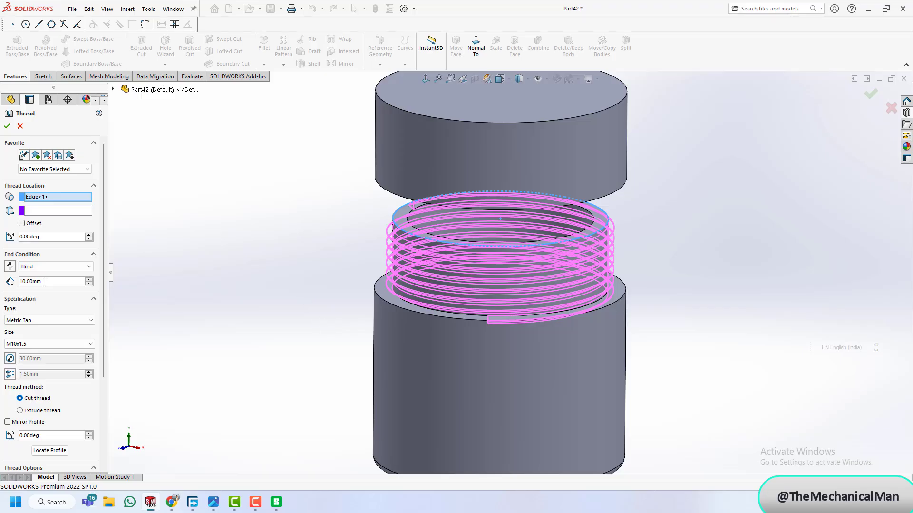
scroll(495, 249, "down", 2)
scroll(75, 304, "down", 3)
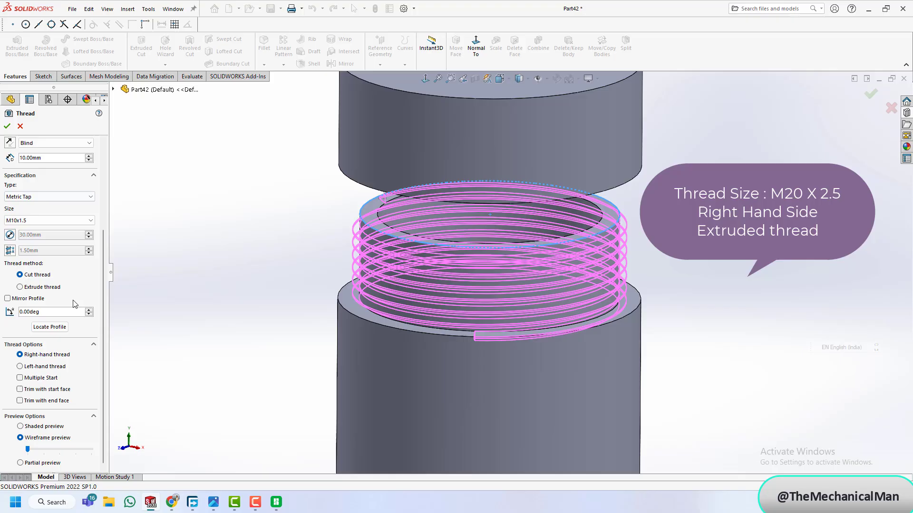
left_click(18, 221)
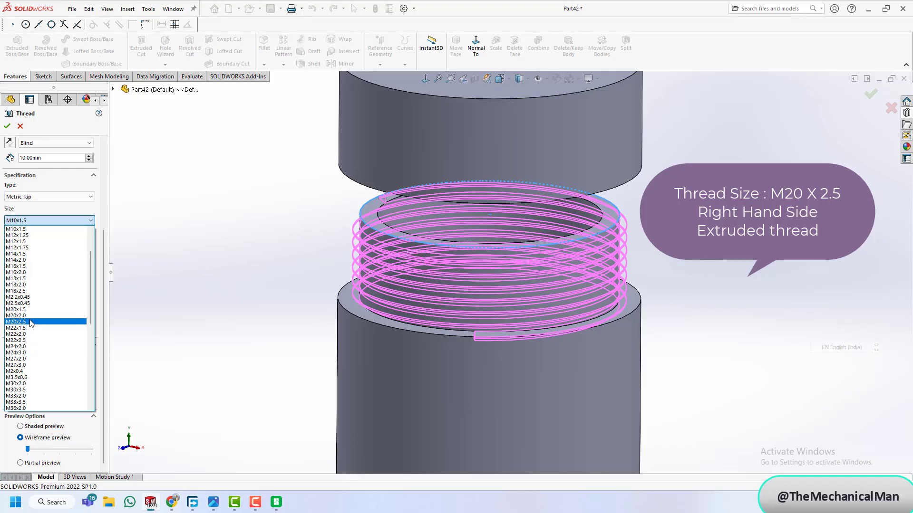
left_click(16, 322)
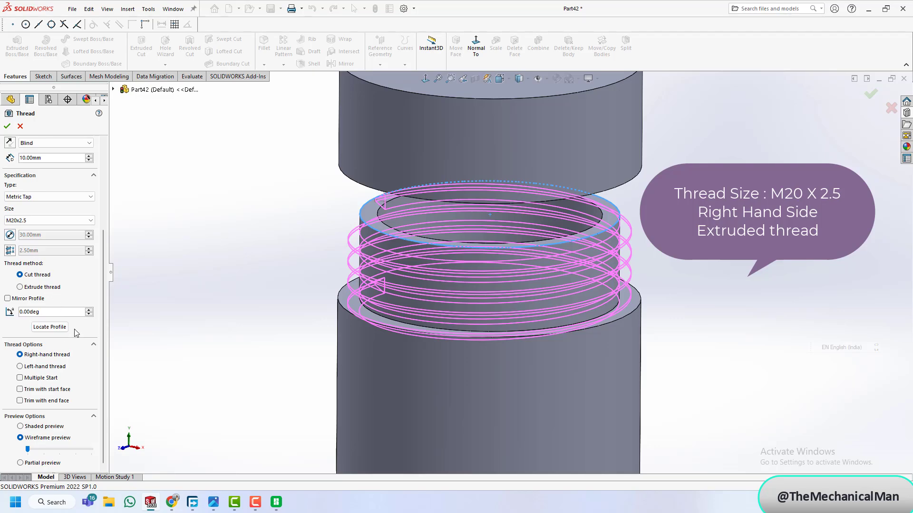
- Offset the thread start 2 mm from the neck's top edge, reversing the direction so it begins above the rim
scroll(67, 257, "up", 5)
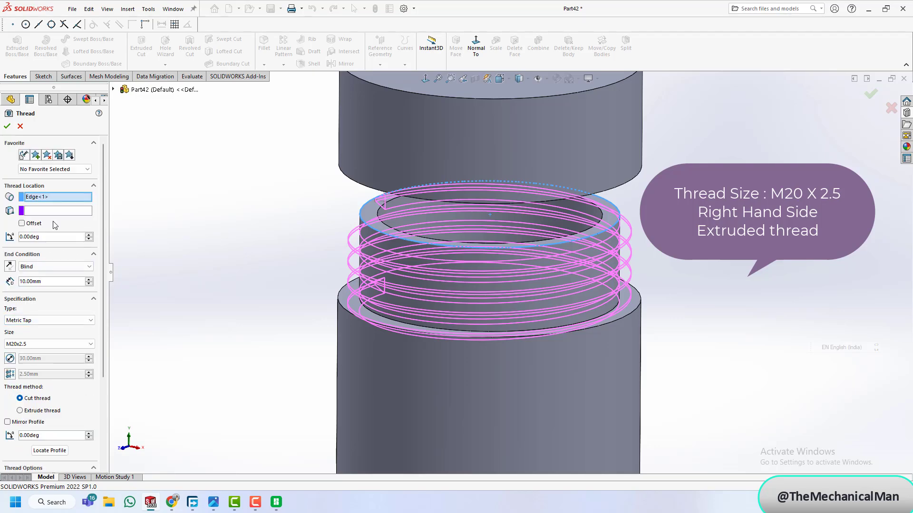
left_click(31, 219)
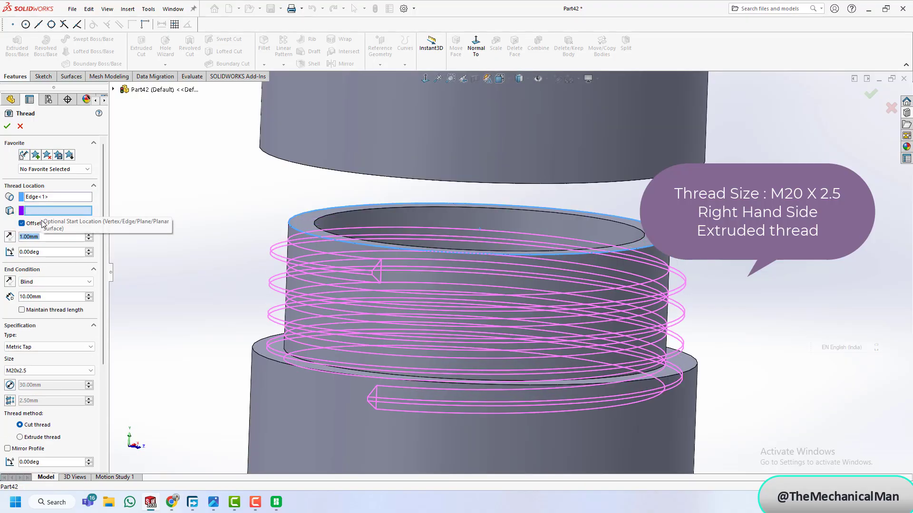
type("2")
key("Return")
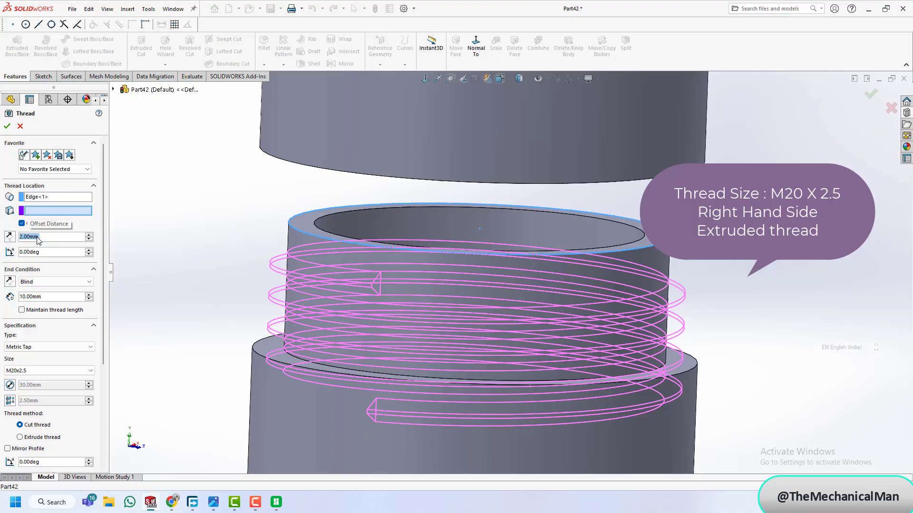
left_click(8, 238)
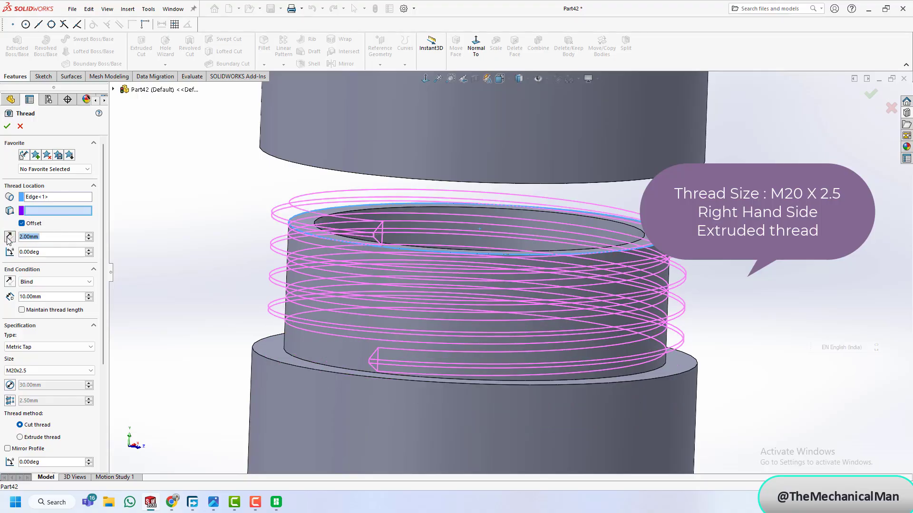
middle_click_drag(122, 249, 147, 257)
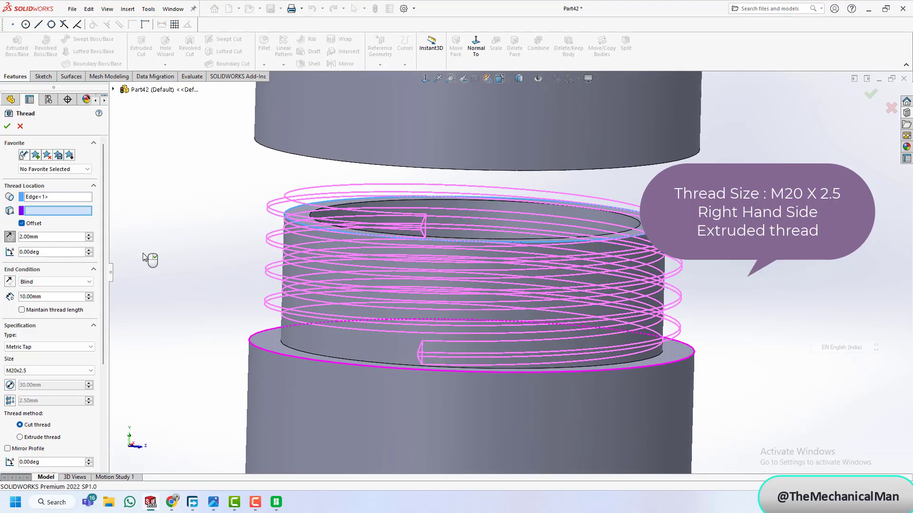
- Try blind thread depths of 12 mm and 11 mm and inspect where the thread ends near the neck's base
left_click(89, 294)
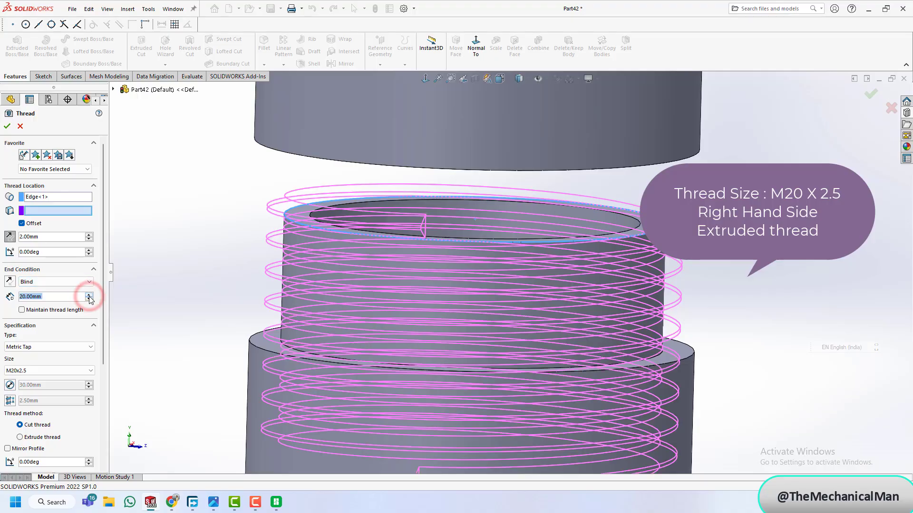
type("12")
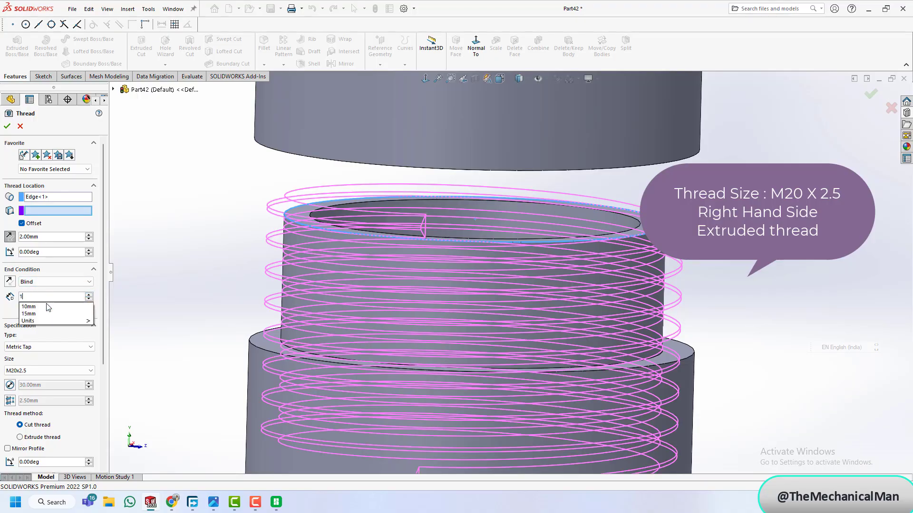
key("Return")
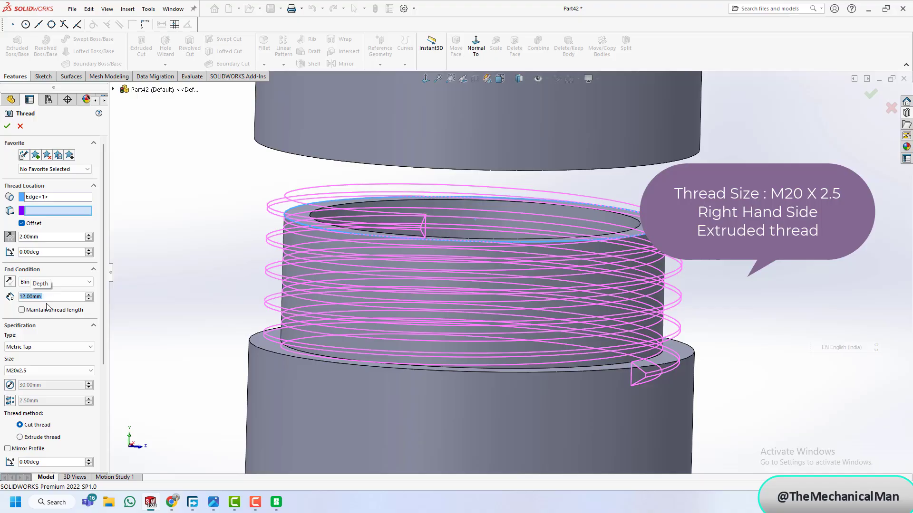
type("11")
key("Return")
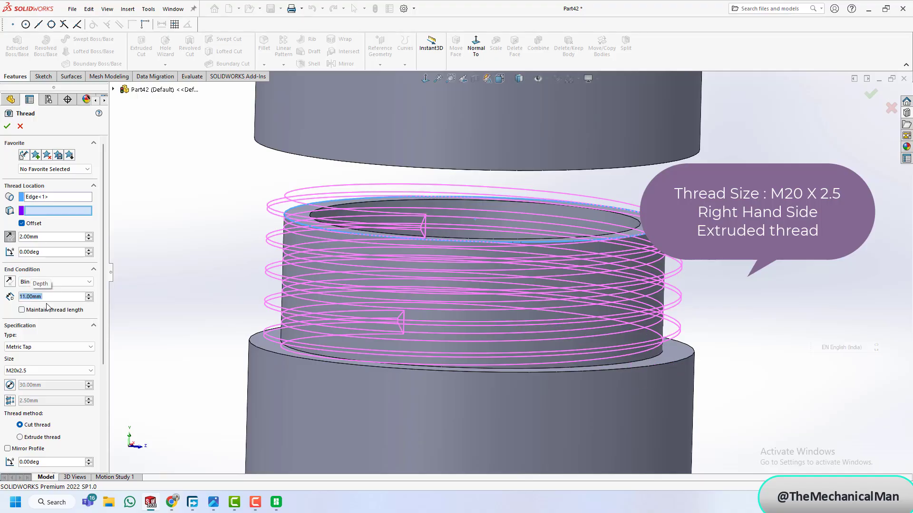
scroll(378, 325, "up", 2)
middle_click_drag(378, 325, 472, 316)
scroll(398, 341, "up", 1)
middle_click_drag(398, 340, 291, 360)
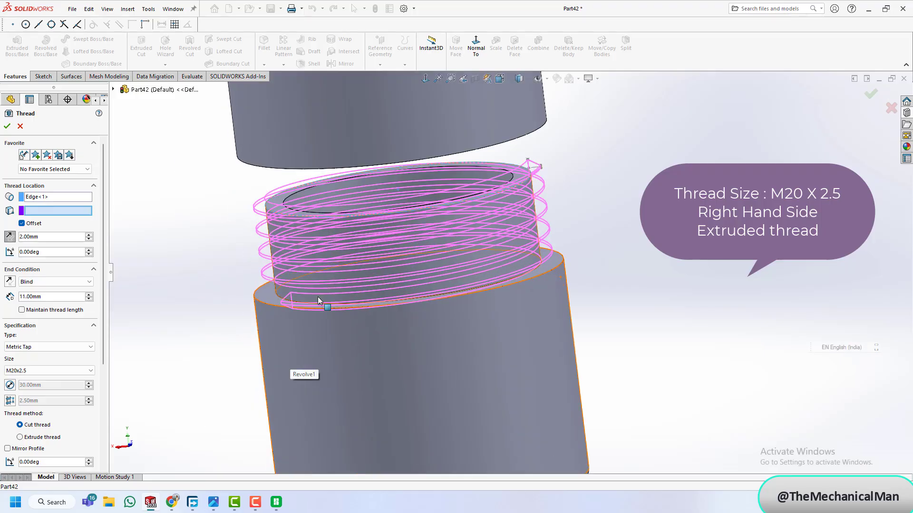
middle_click_drag(316, 299, 339, 289)
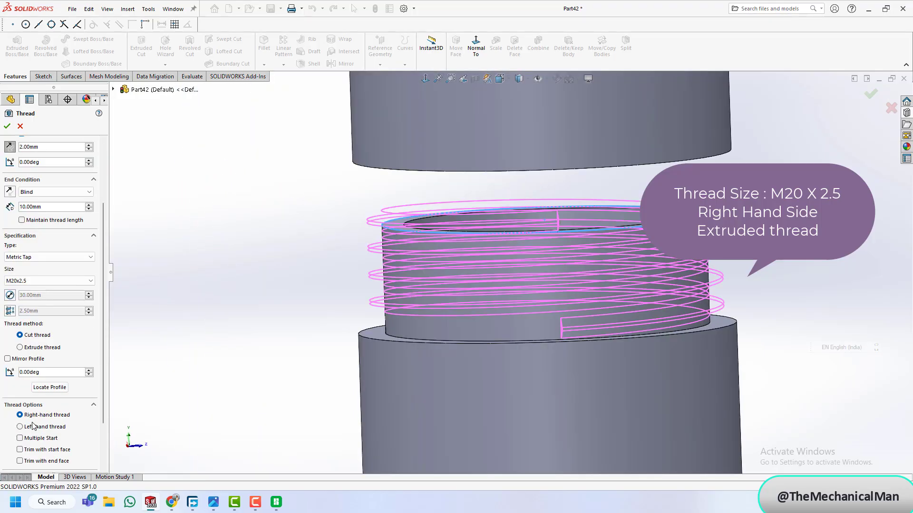
- Switch the neck thread to the extrude method with an 11 mm blind depth and create it
left_click(45, 349)
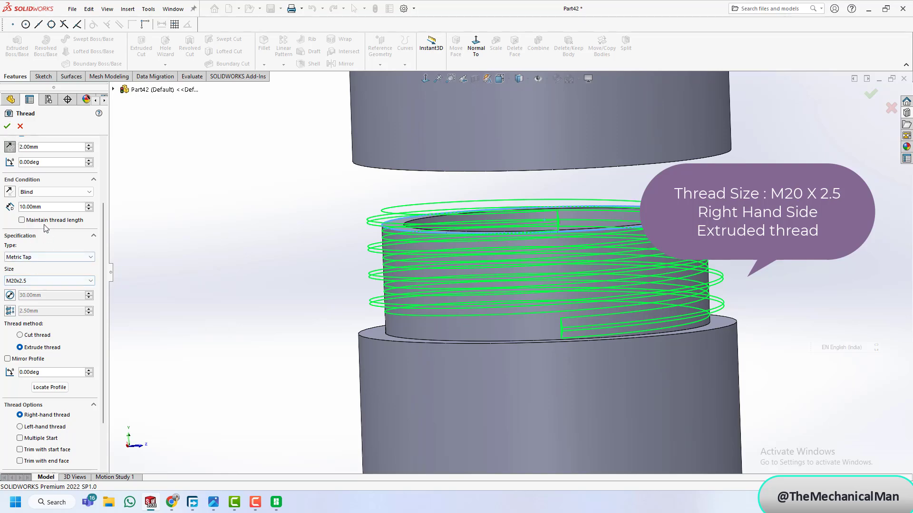
left_click_drag(45, 211, 1, 215)
type("11")
key("Return")
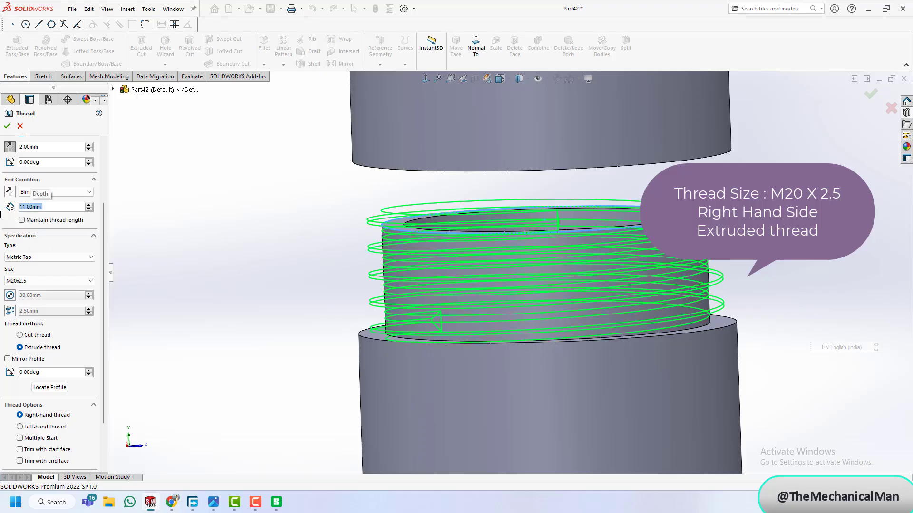
key("Return")
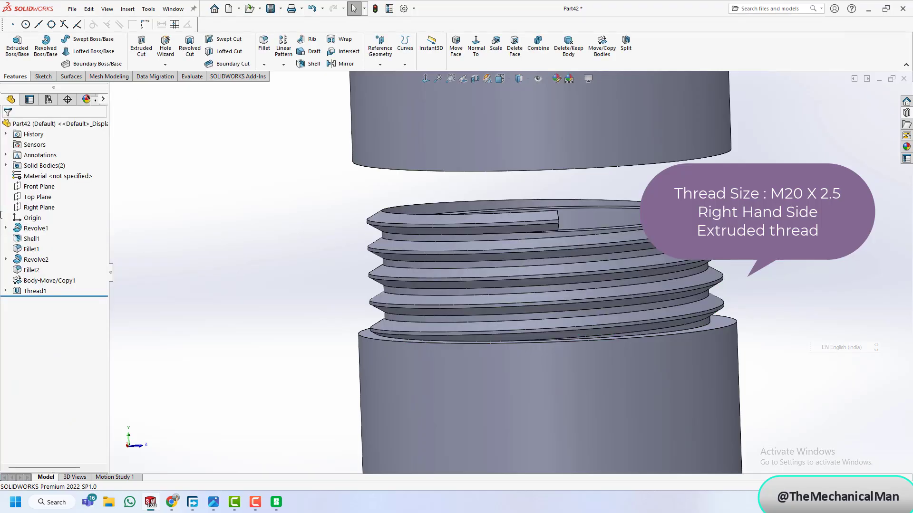
- Split the container body with the neck's top face and consume the thread portion above the rim
mouse_move(513, 238)
middle_mouse_down()
mouse_move(486, 248)
mouse_move(504, 224)
middle_mouse_up()
left_click(626, 42)
left_click(732, 205)
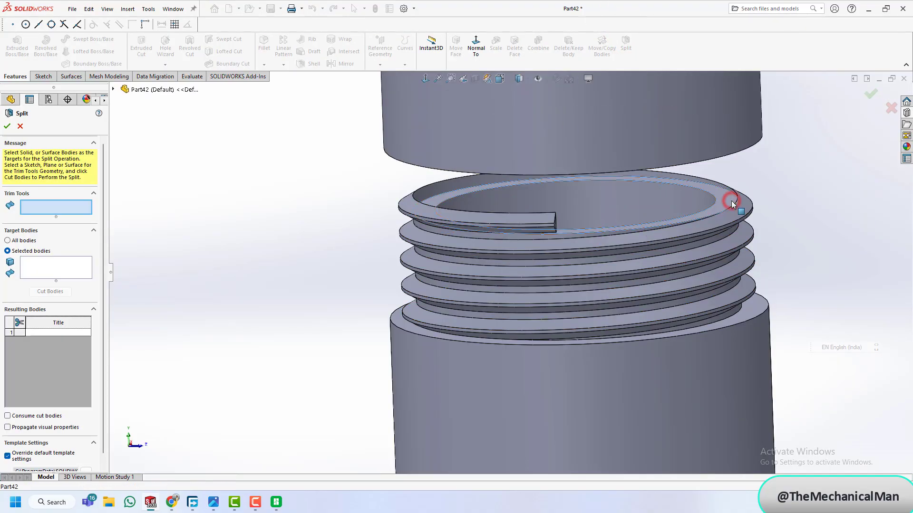
left_click(33, 270)
left_click(483, 369)
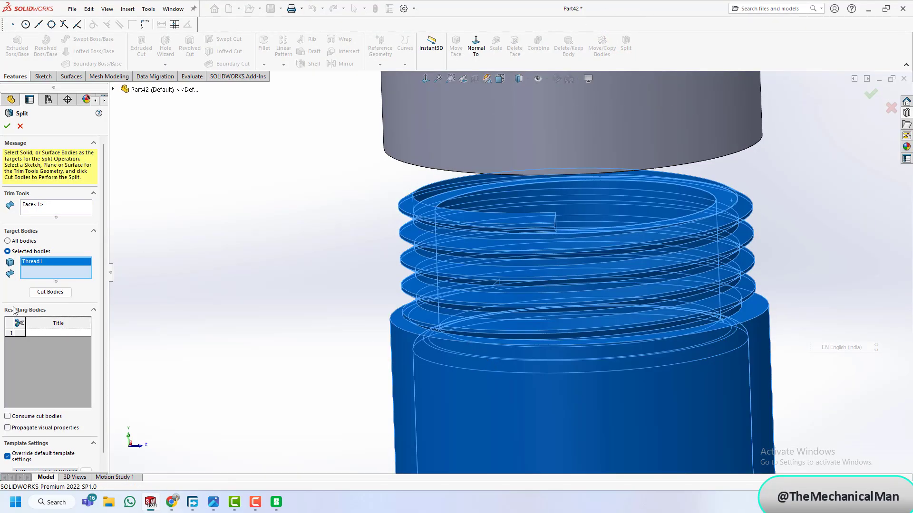
left_click(44, 292)
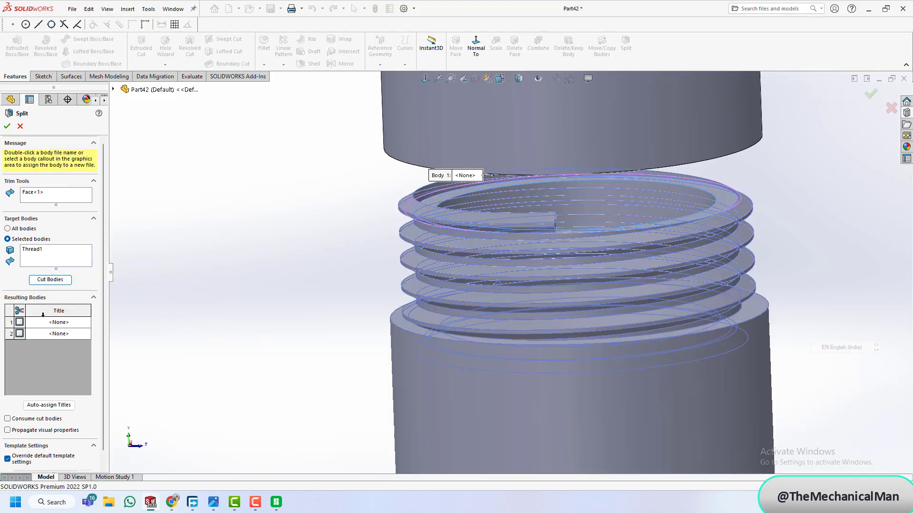
left_click(19, 323)
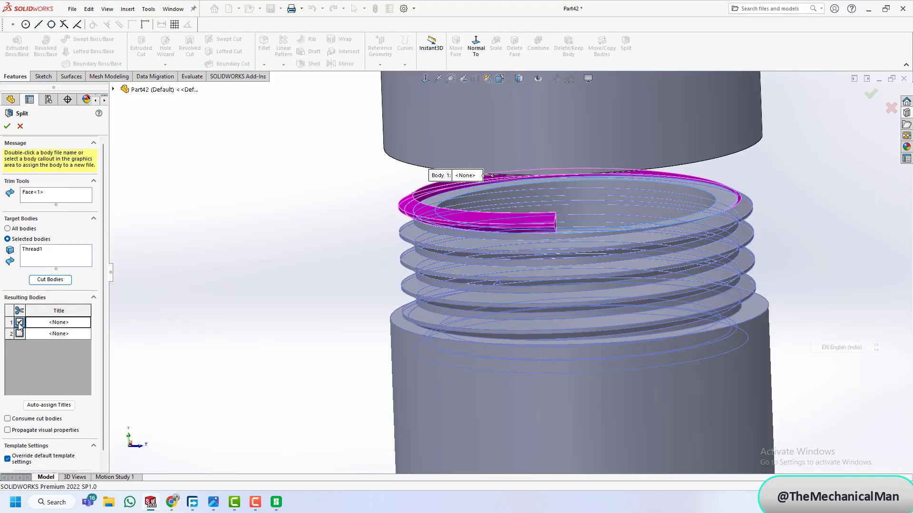
left_click(8, 419)
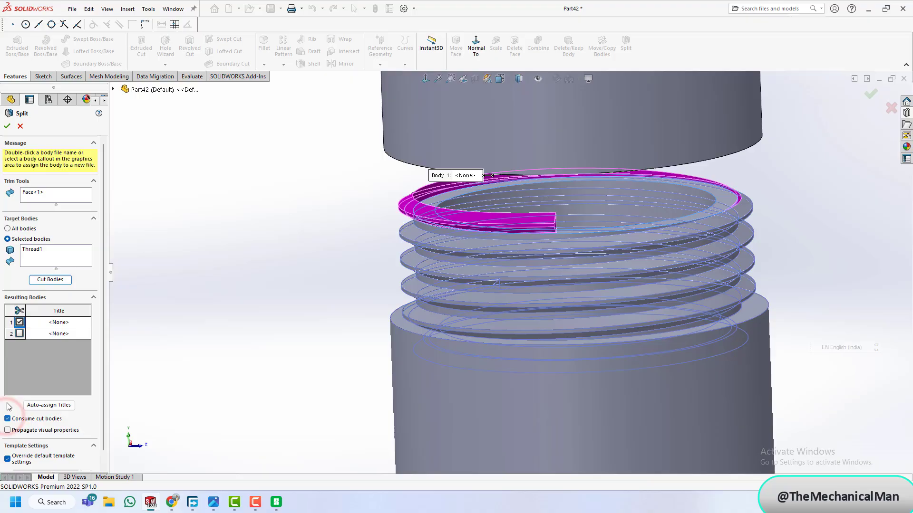
left_click(7, 126)
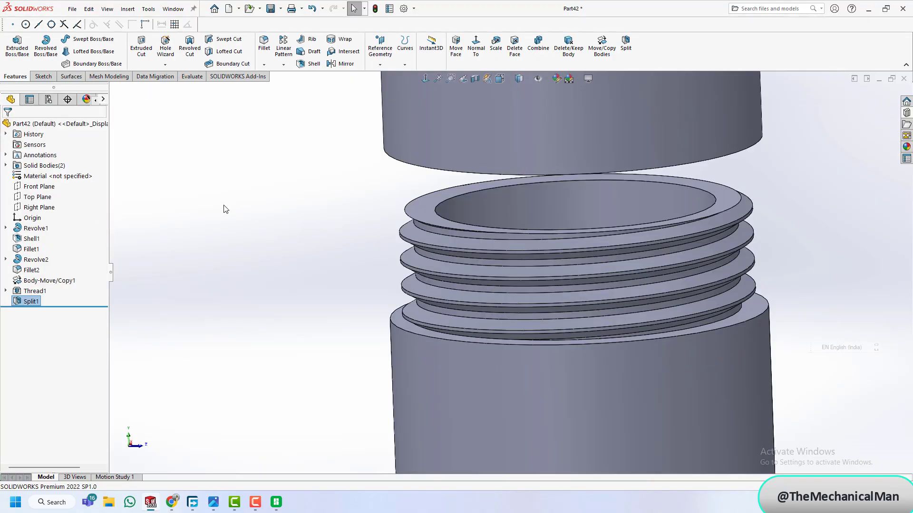
- Start an M20x2.5 Metric Tap cut thread on the inner circular edge of the cap's opening
middle_click_drag(523, 217, 495, 126)
left_click(383, 133)
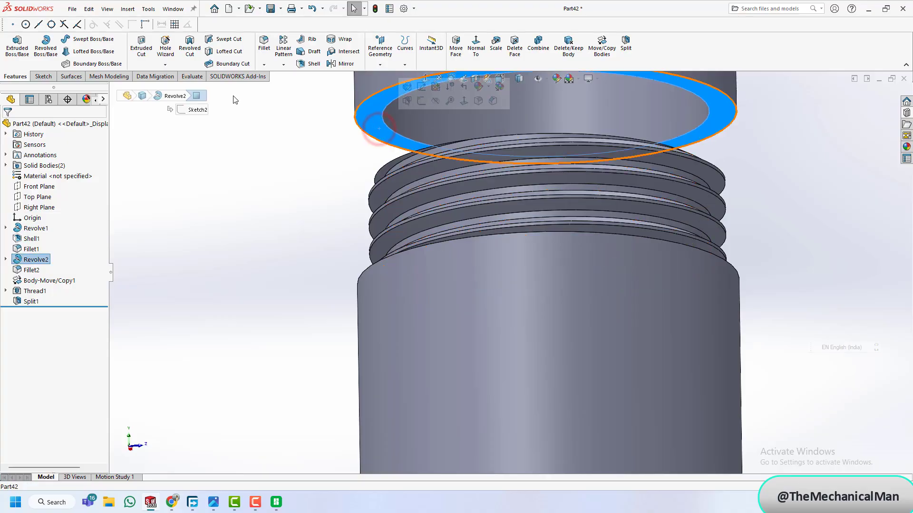
left_click(42, 76)
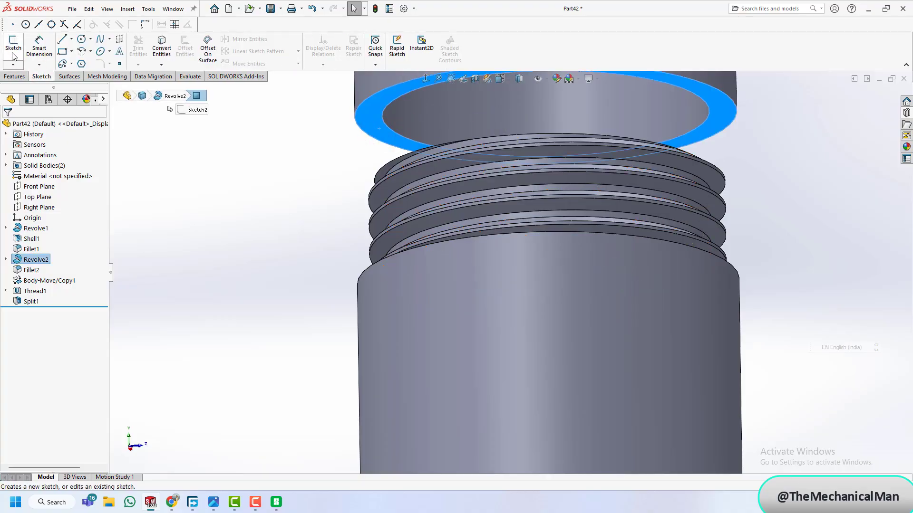
left_click(128, 9)
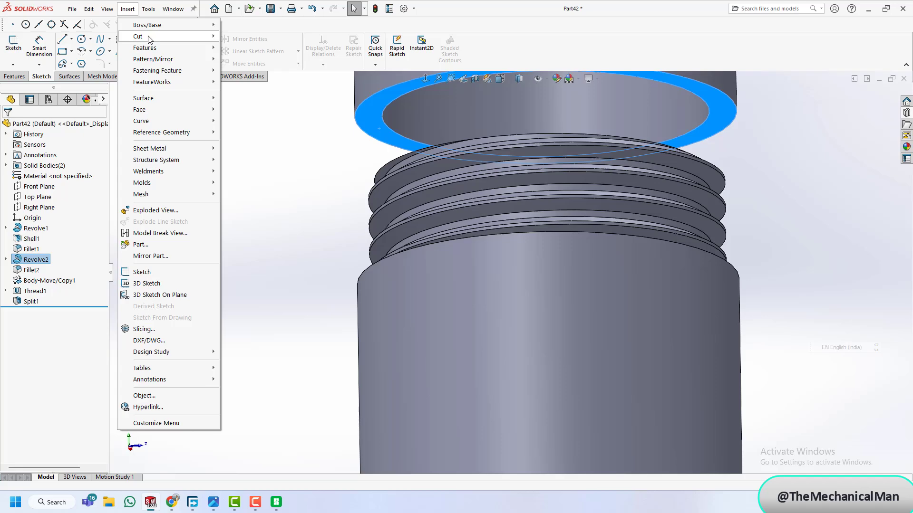
left_click(139, 46)
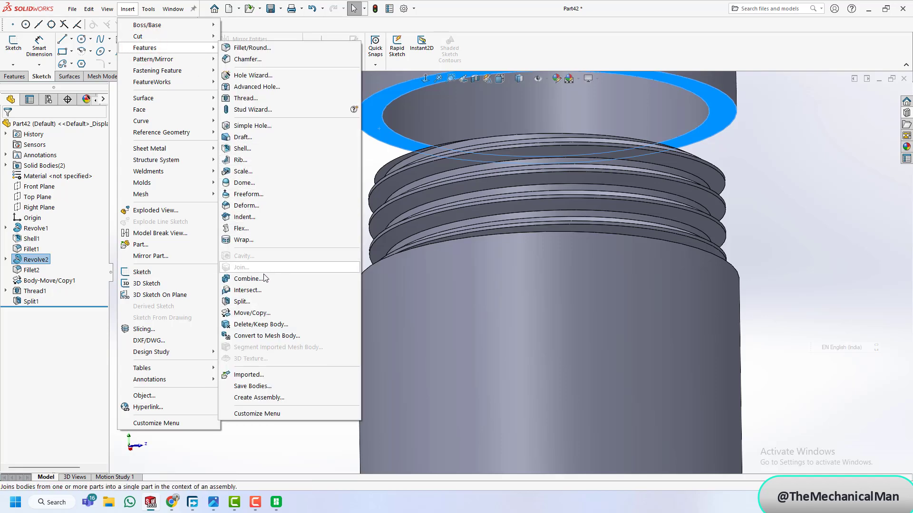
left_click(245, 97)
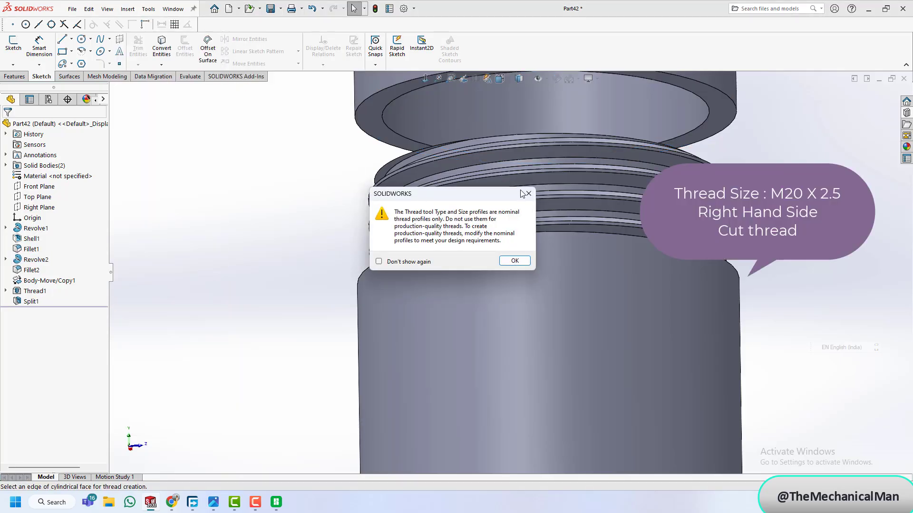
left_click(528, 193)
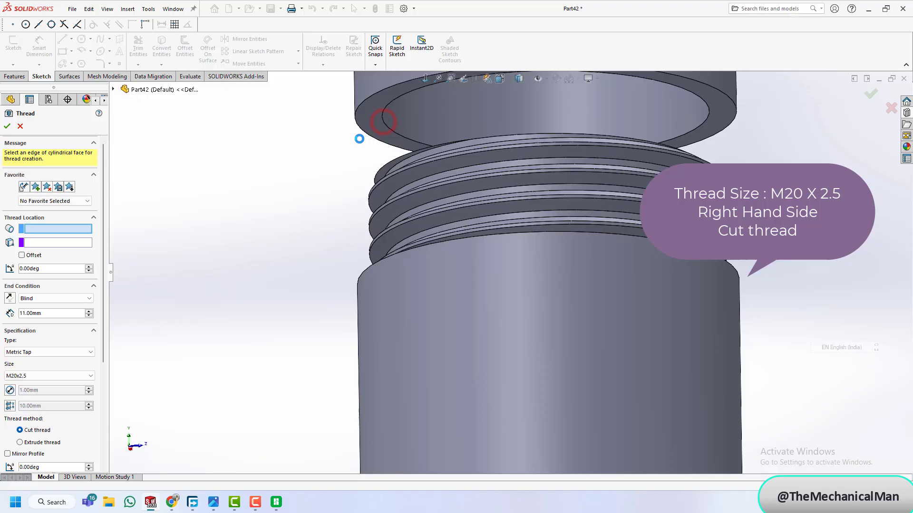
left_click(384, 122)
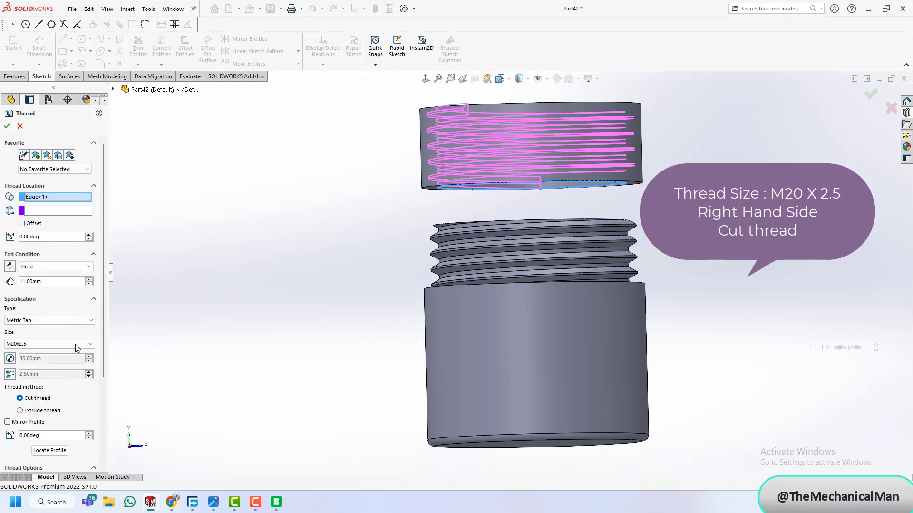
- Offset the cap thread's start by 2 mm, reversing the direction so it begins outside the cap's open end
left_click(22, 224)
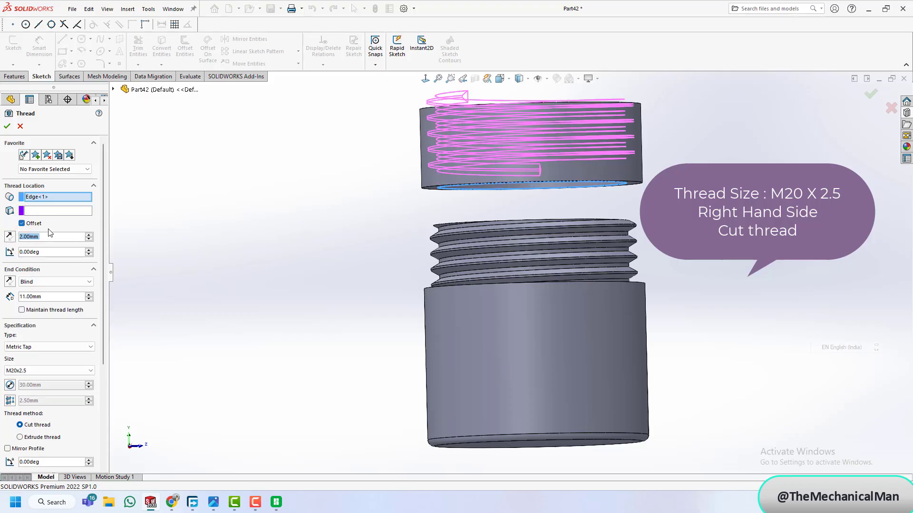
left_click(10, 237)
middle_click_drag(222, 235, 224, 246)
scroll(547, 286, "up", 1)
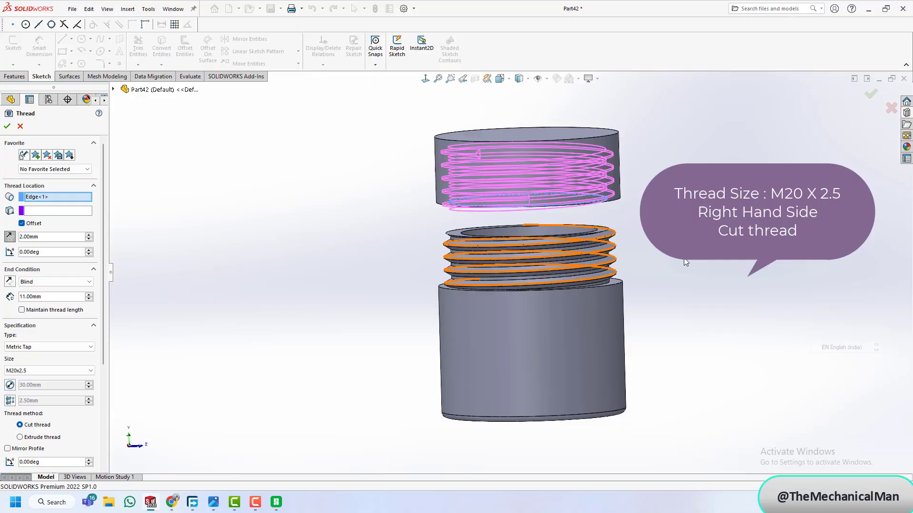
scroll(760, 271, "down", 1)
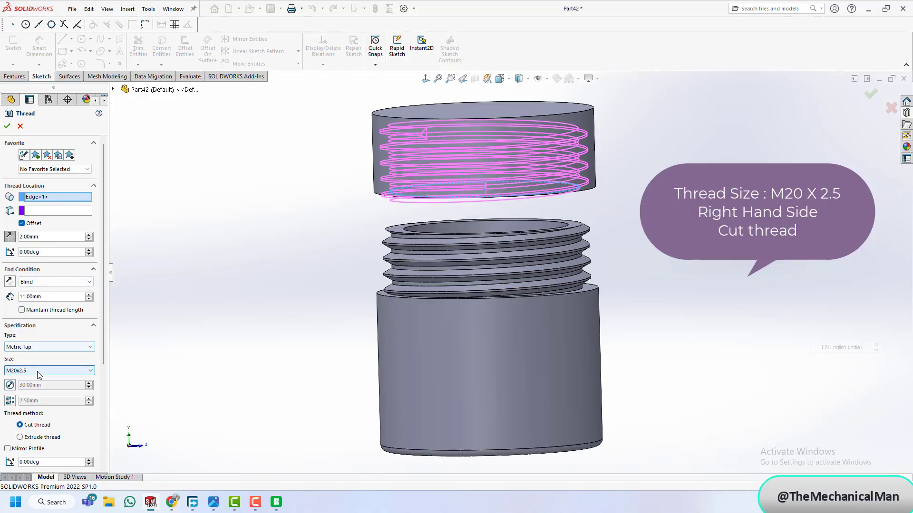
scroll(585, 185, "down", 2)
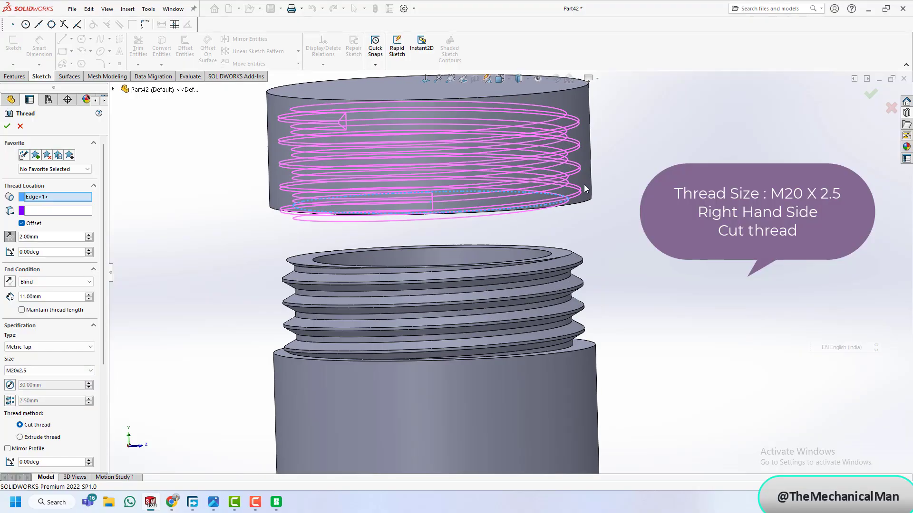
middle_click_drag(584, 185, 476, 30)
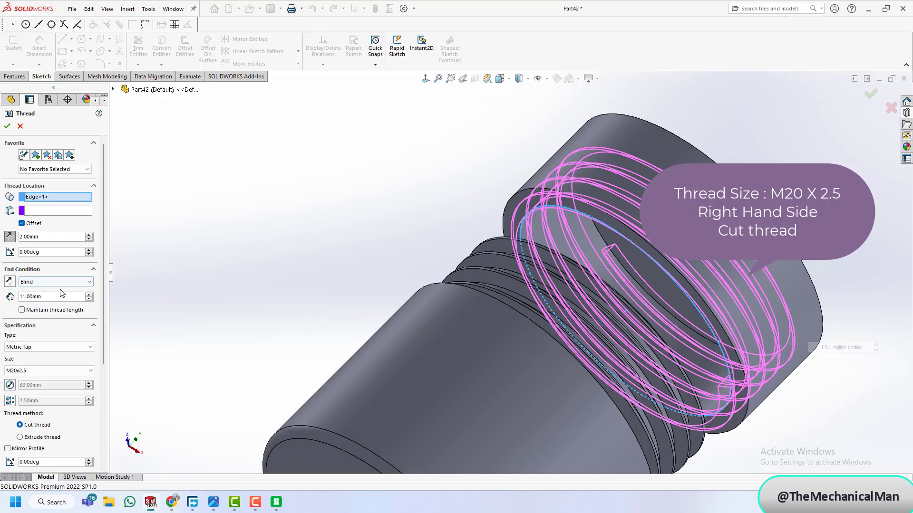
- Try a blind depth of 10 mm for the cap thread and inspect where it ends inside the cap
left_click_drag(62, 298, 1, 303)
type("10")
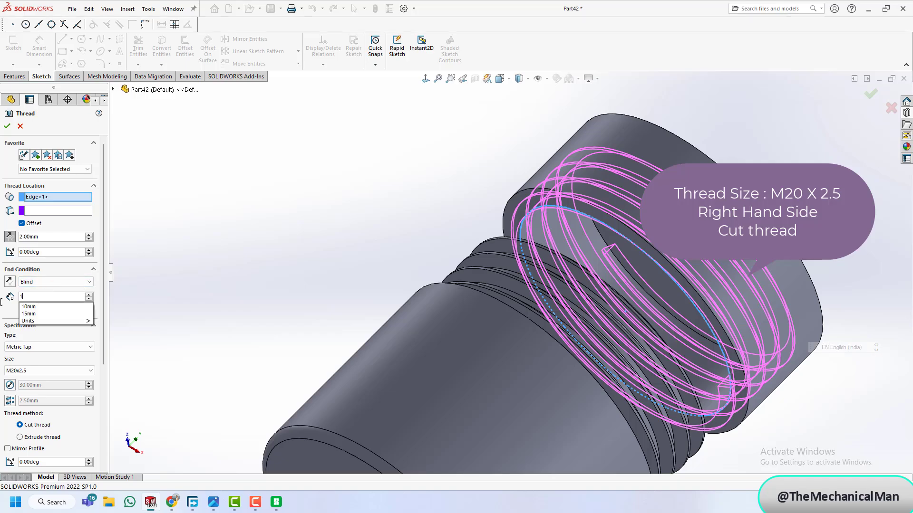
key("Return")
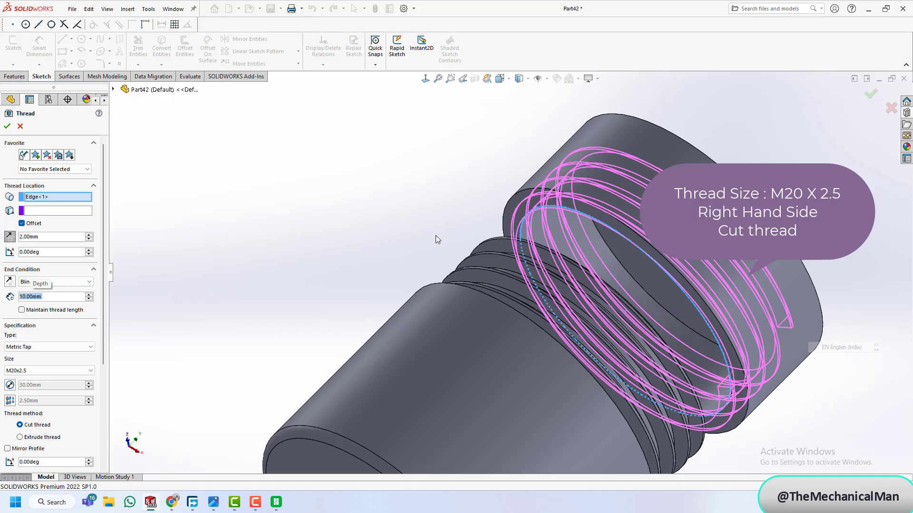
middle_click_drag(435, 240, 523, 288)
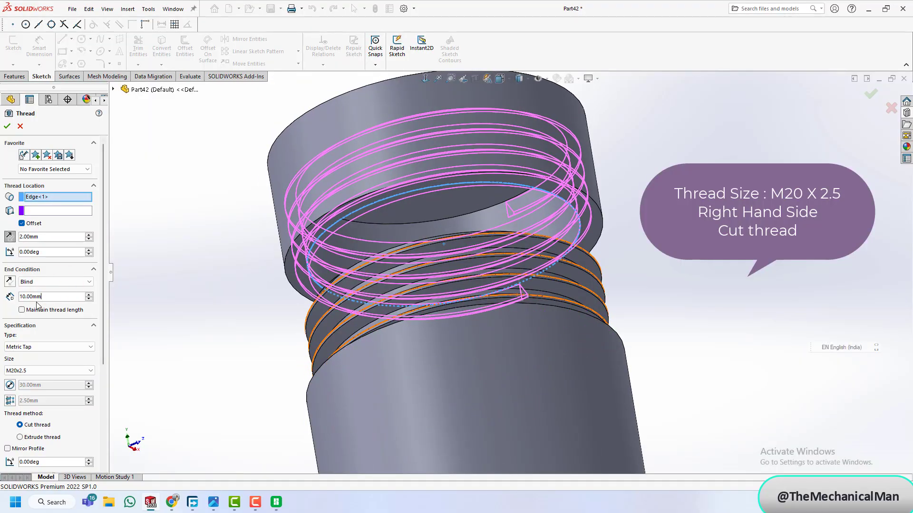
- Set the cap thread's blind depth to 10.5 mm and create the cut thread
double_click(51, 296)
type("10.5")
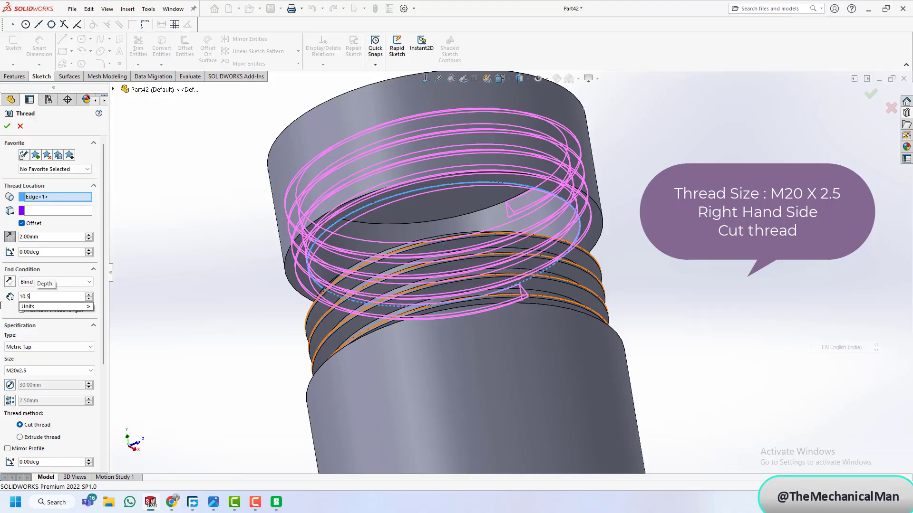
key("Return")
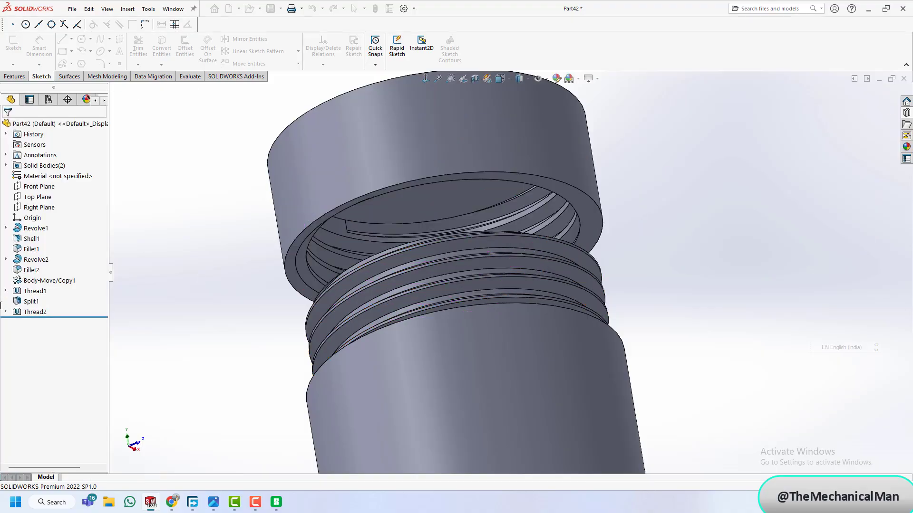
- Examine the cap and neck threads from outside and in a section view, closing the section when finished
scroll(502, 236, "up", 2)
middle_click_drag(501, 237, 517, 330)
scroll(516, 331, "up", 1)
scroll(517, 331, "up", 5)
scroll(513, 405, "down", 5)
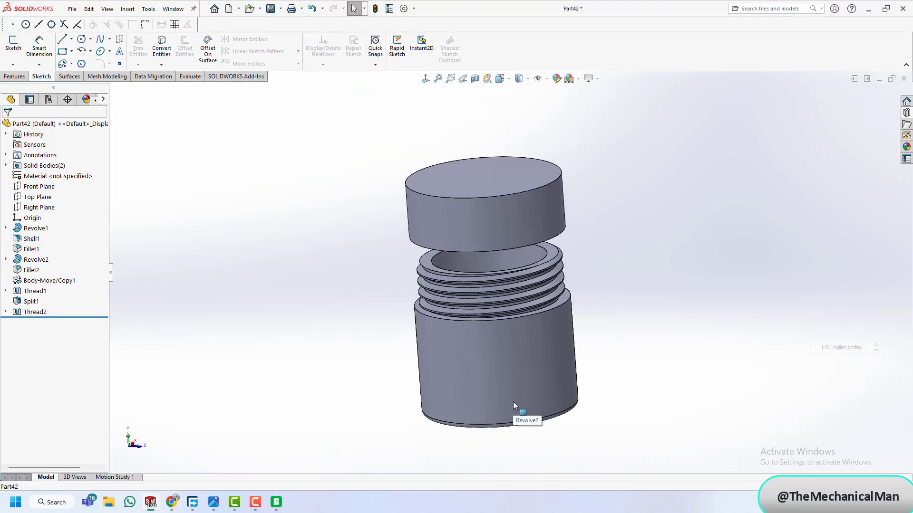
middle_click_drag(513, 405, 533, 336)
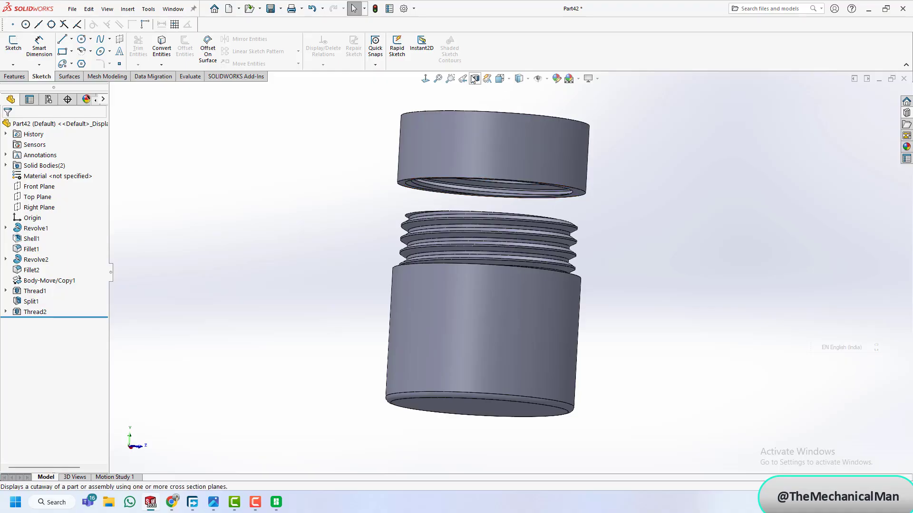
left_click(475, 78)
middle_click_drag(427, 209, 480, 122)
key("Return")
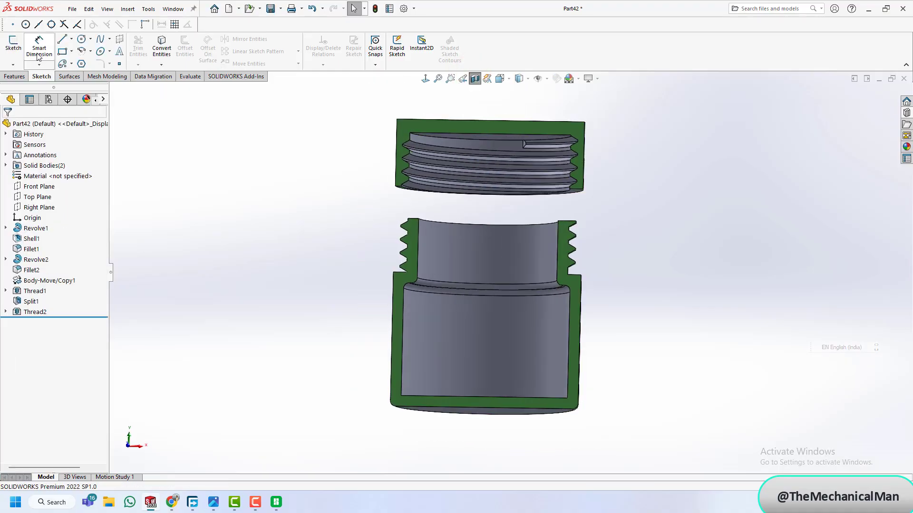
left_click(14, 76)
scroll(476, 78, "down", 2)
left_click(474, 78)
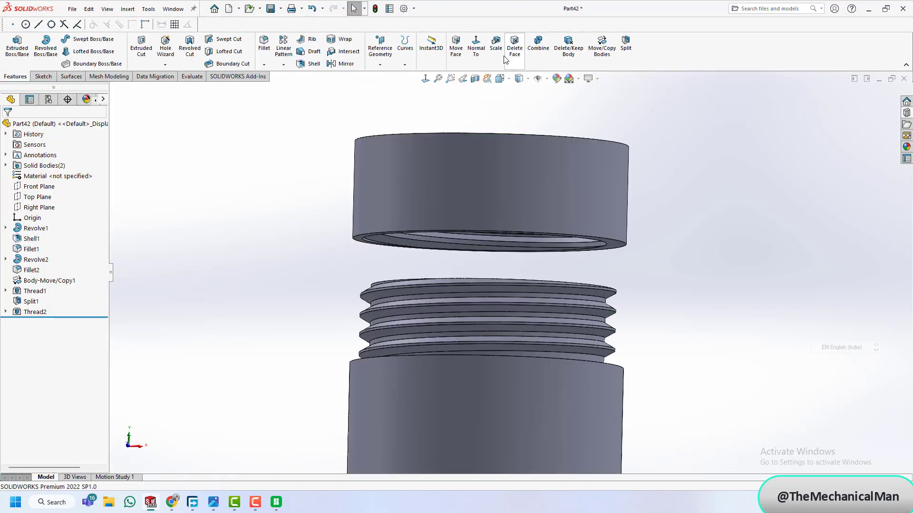
- Start a Move Face offset and select the neck thread's two flank faces and its crest face
left_click(455, 45)
scroll(384, 310, "down", 4)
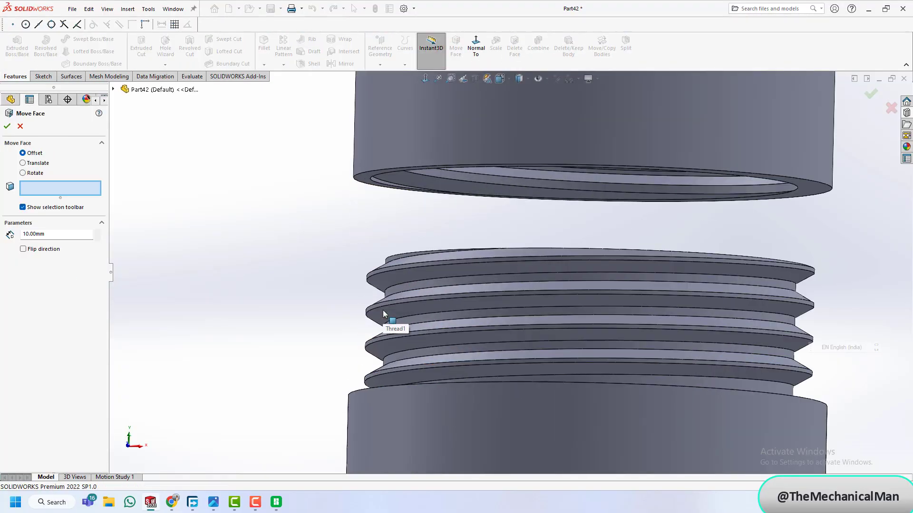
left_click(413, 254)
scroll(421, 267, "down", 2)
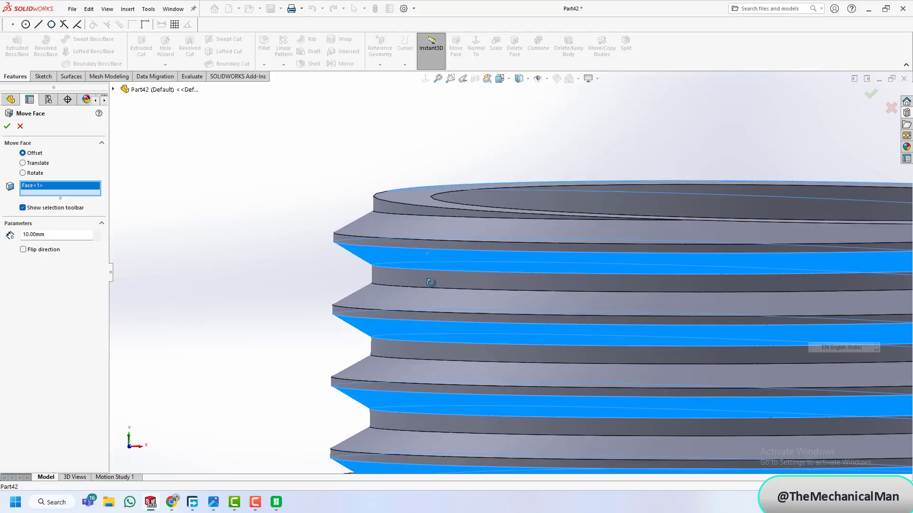
left_click(363, 243)
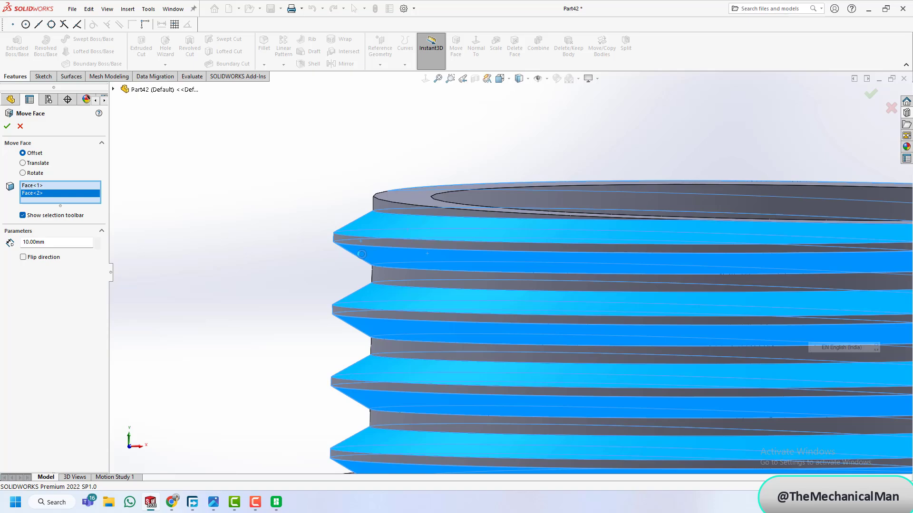
left_click(361, 243)
scroll(375, 286, "up", 1)
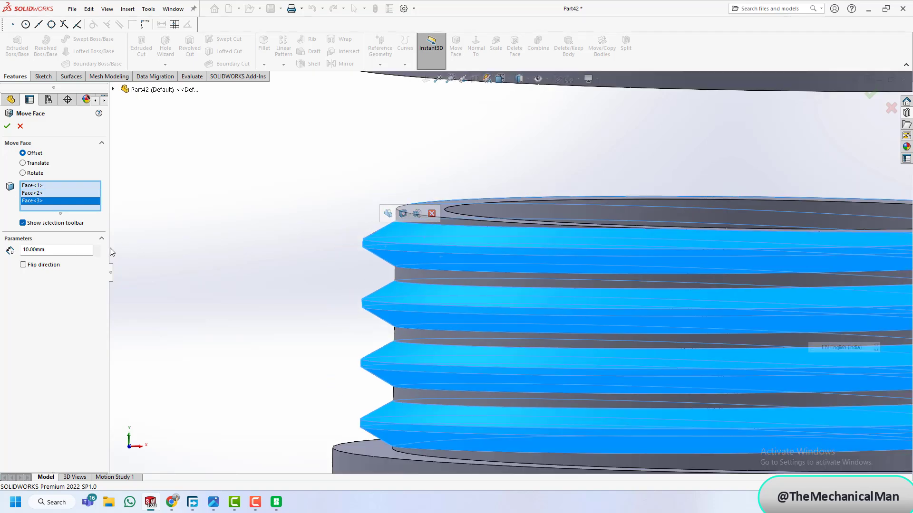
- Set the face offset to 0.2 mm, add the neck thread's root face, and apply the offset inward
left_click(64, 250)
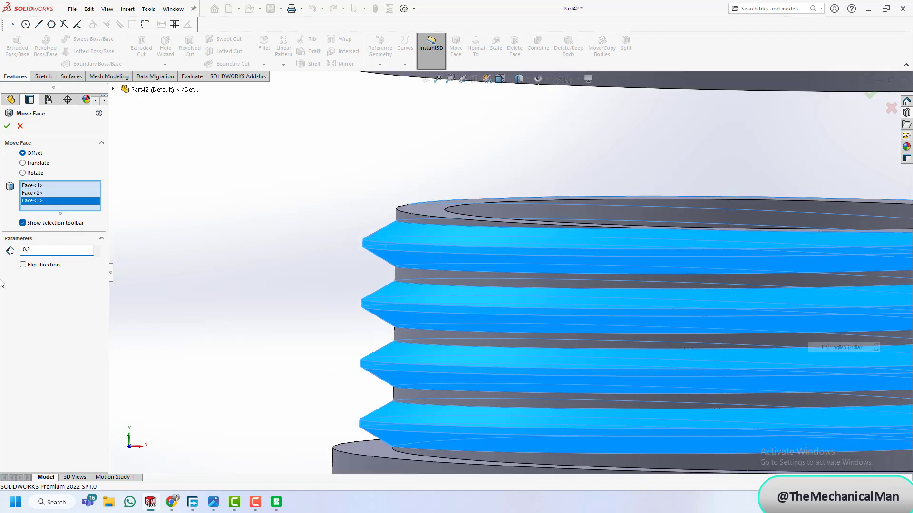
key("Return")
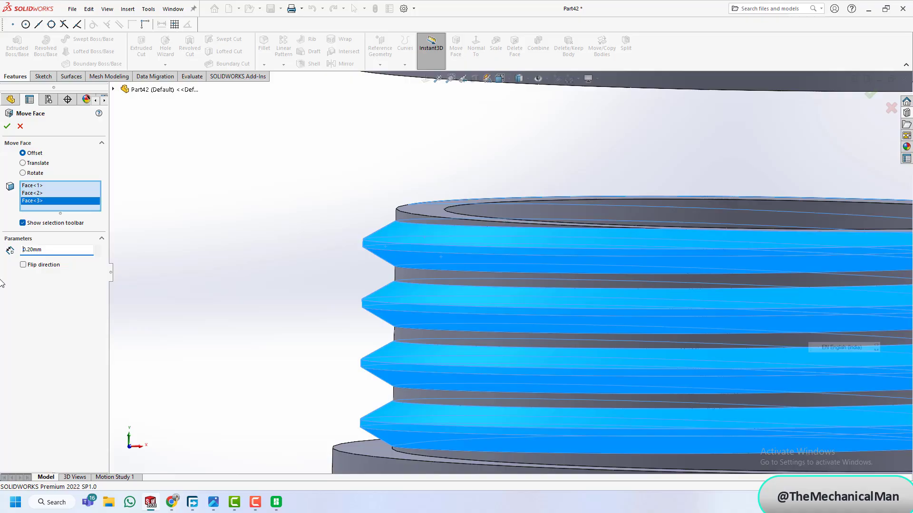
left_click(441, 276)
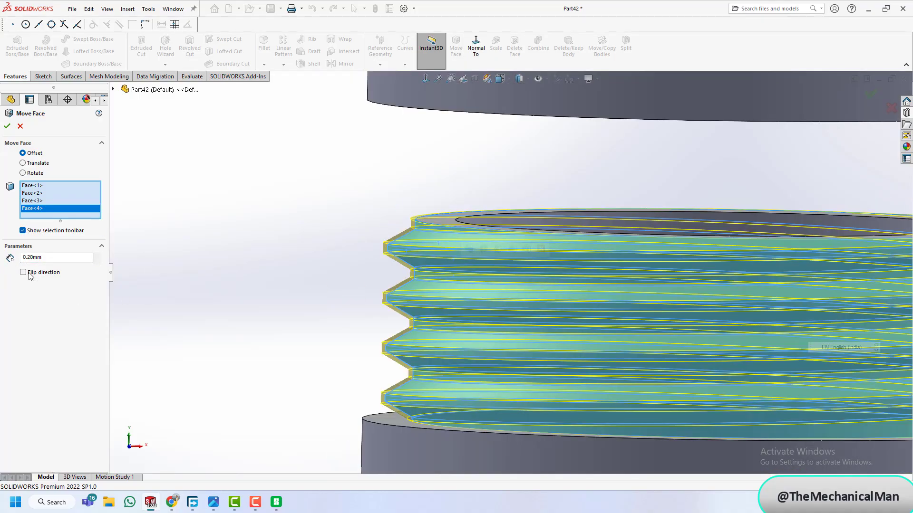
left_click(22, 271)
left_click(23, 272)
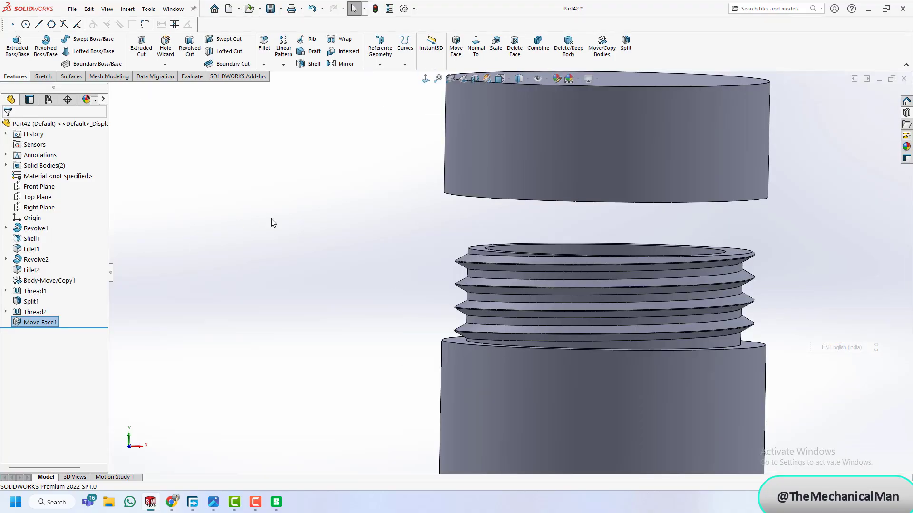
- Hide the container body to expose the cap's internal thread
middle_click_drag(499, 193, 465, 257)
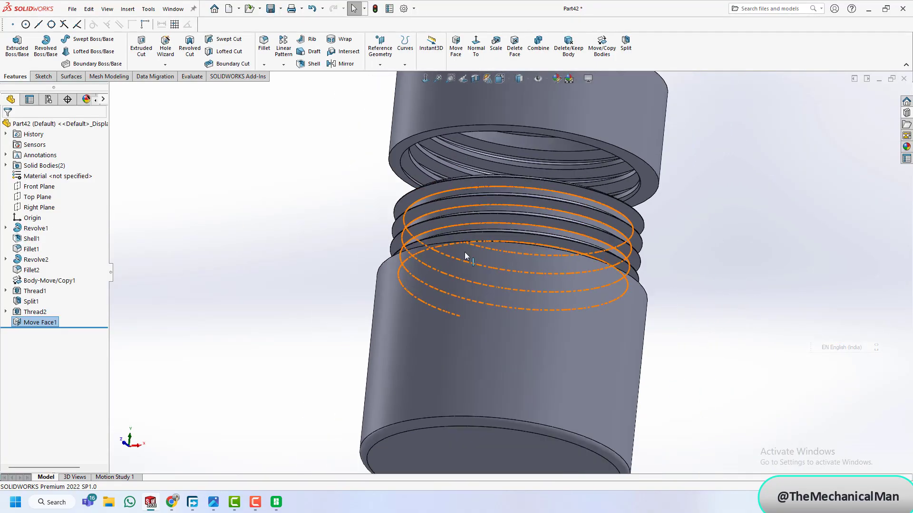
key("Tab")
scroll(564, 132, "down", 3)
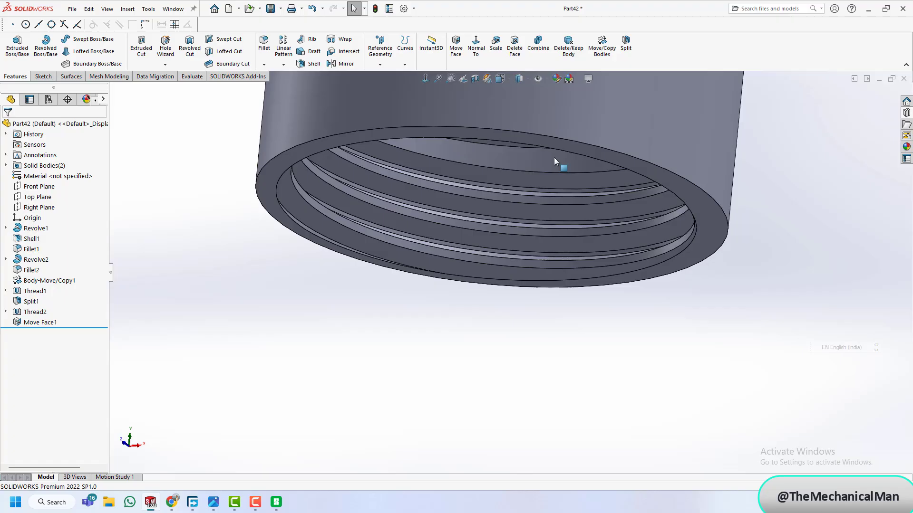
- Offset the cap's four internal thread faces by 0.2 mm with Move Face, using the flipped direction
left_click(456, 46)
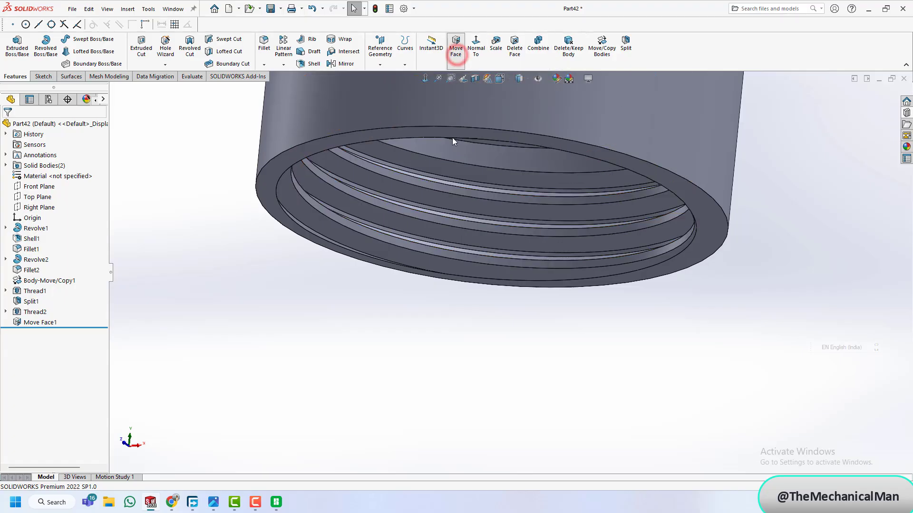
scroll(447, 223, "down", 5)
left_click(431, 206)
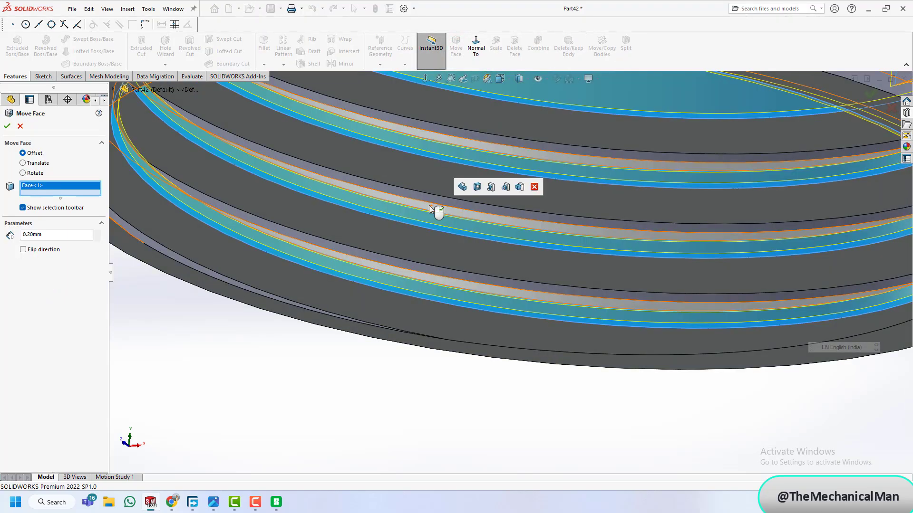
scroll(430, 207, "down", 3)
left_click(430, 207)
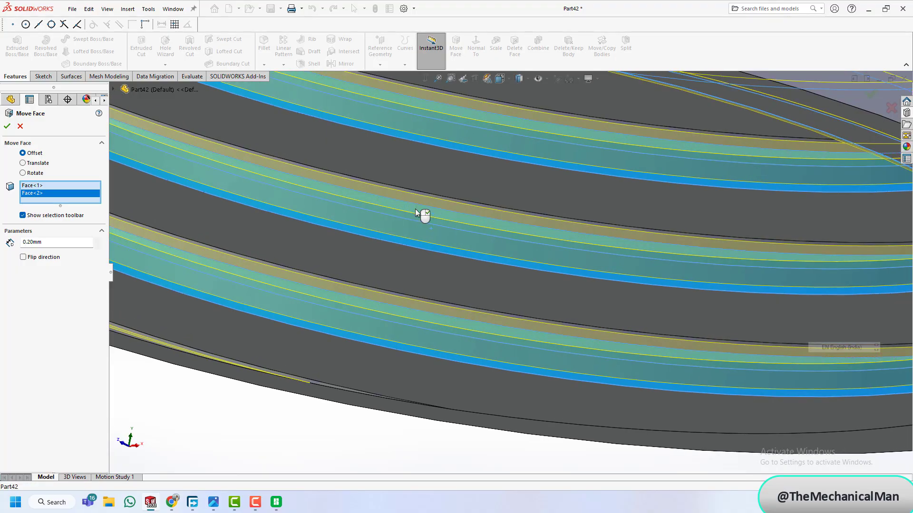
left_click(408, 257)
middle_click_drag(406, 255, 443, 262)
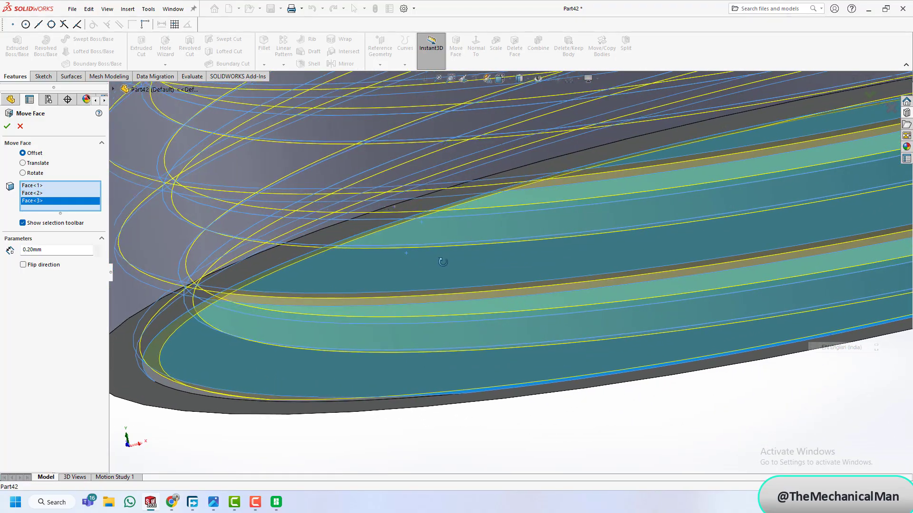
left_click(408, 298)
scroll(404, 297, "up", 3)
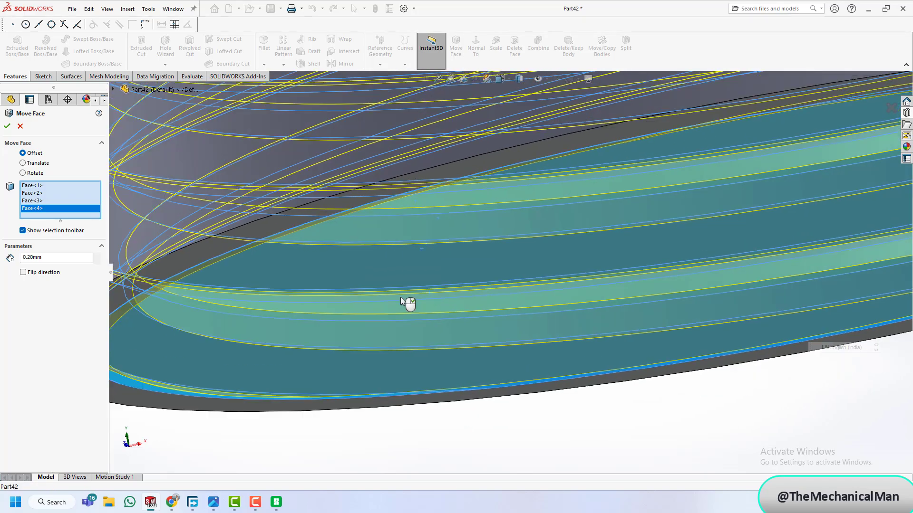
left_click(23, 273)
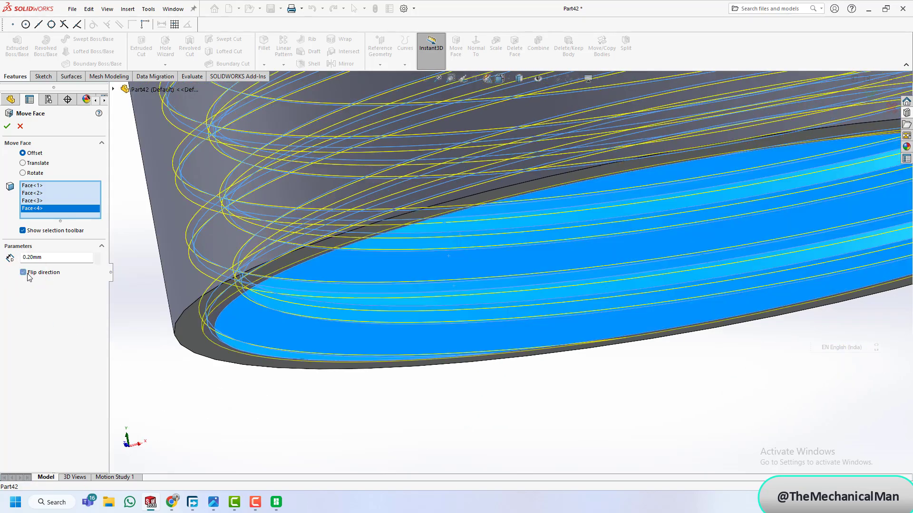
key("Return")
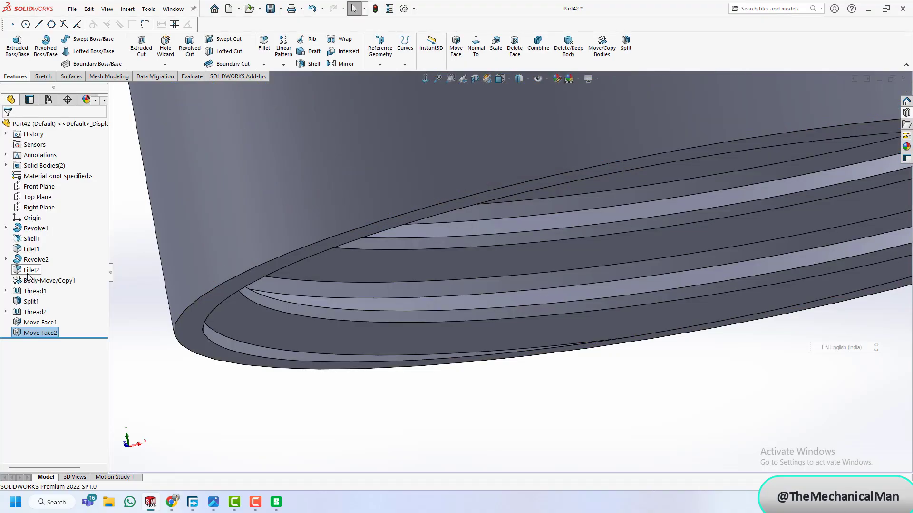
- Show the hidden container body again beneath the cap
scroll(241, 278, "up", 3)
left_click(6, 165)
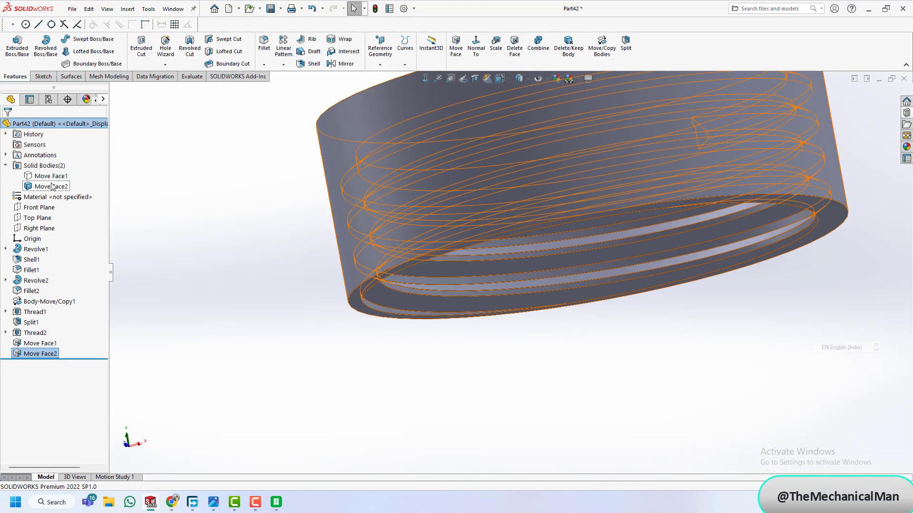
left_click(51, 176)
scroll(421, 286, "up", 5)
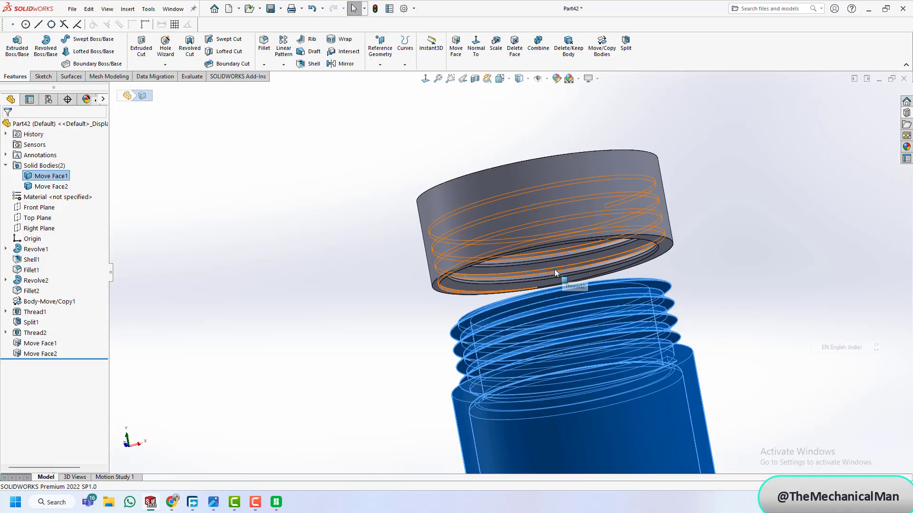
- Section the model on the Front Plane to expose the cap and neck threads
left_click(475, 79)
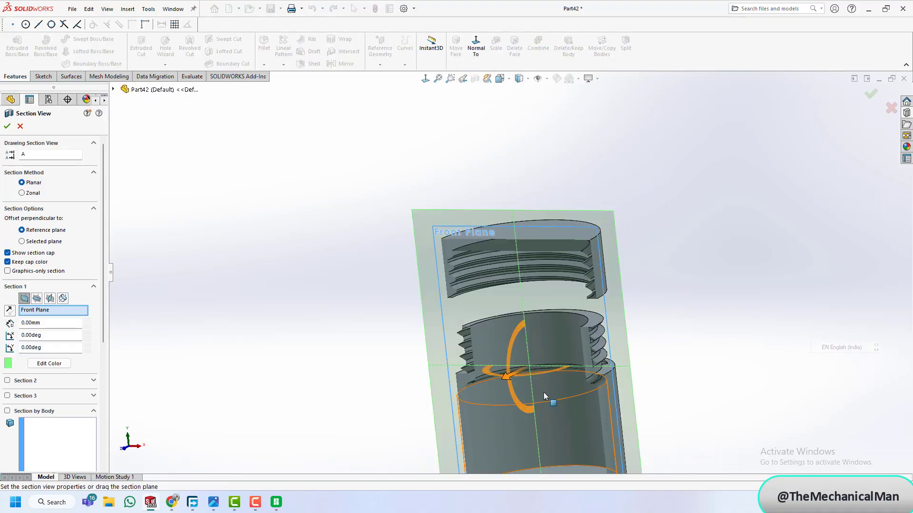
scroll(544, 393, "down", 2)
middle_click_drag(544, 392, 590, 211)
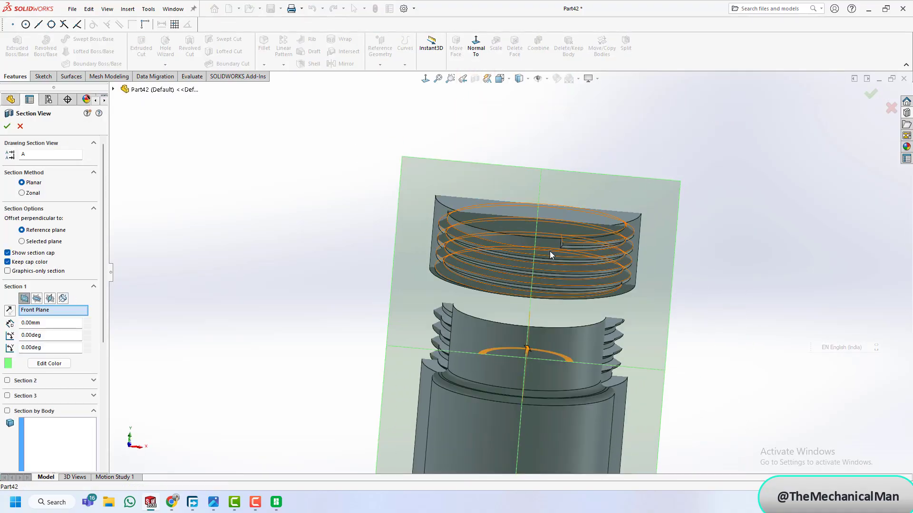
middle_click_drag(564, 283, 554, 283)
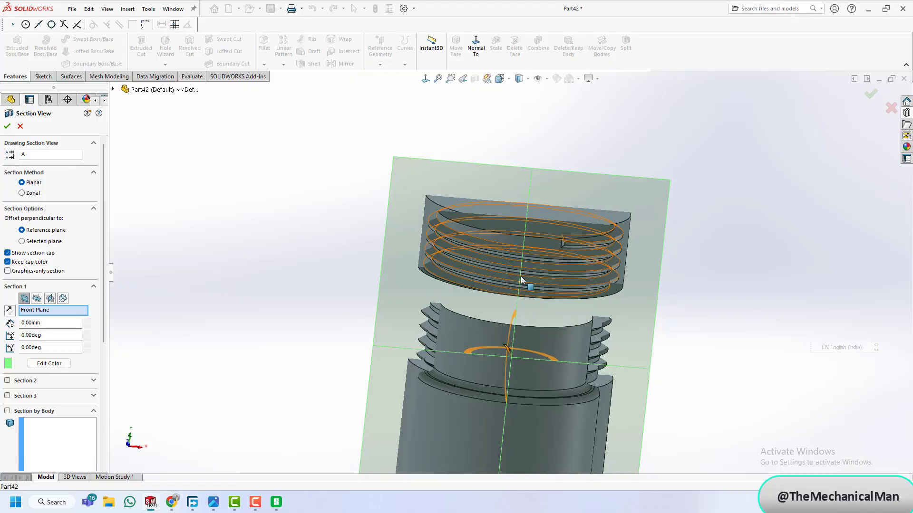
key("Return")
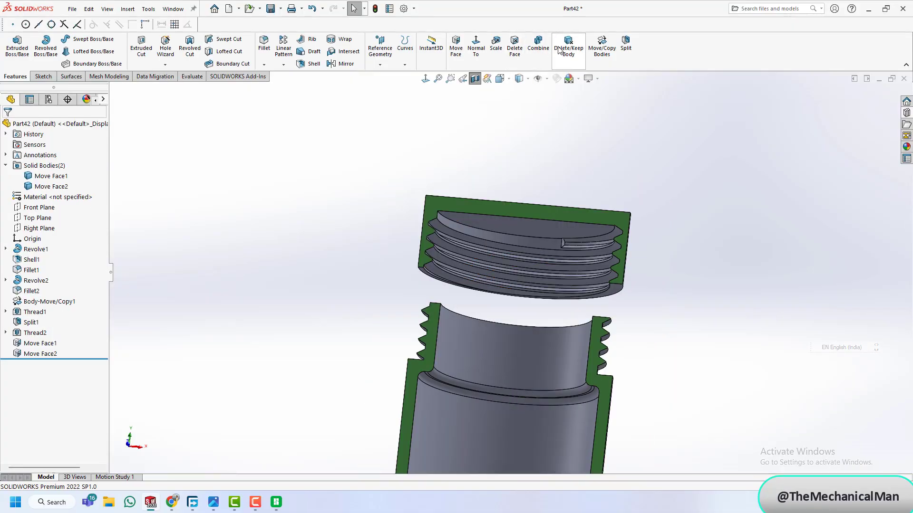
- Move the cap body down over the container's neck with Move/Copy Bodies so the threads line up
left_click(600, 46)
left_click(515, 244)
left_click_drag(532, 195, 495, 288)
scroll(442, 314, "down", 5)
middle_click_drag(451, 338, 448, 343)
left_click_drag(672, 294, 671, 267)
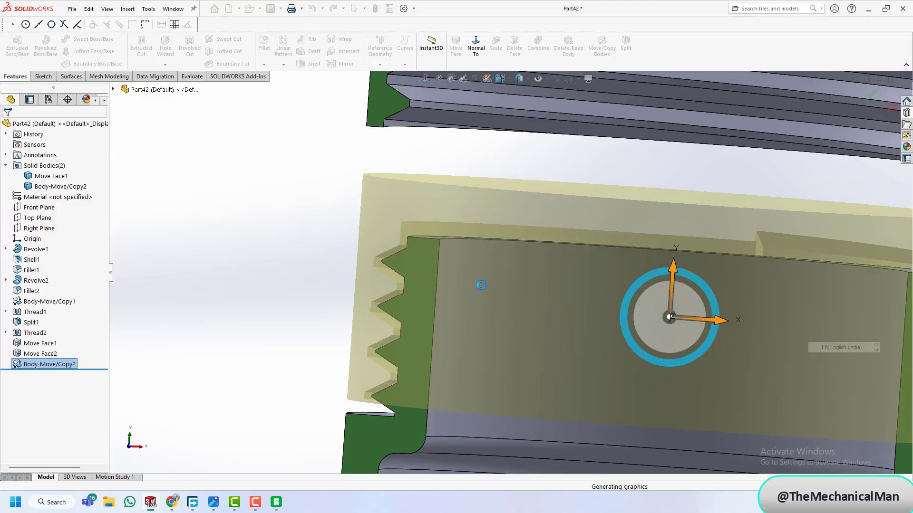
- Examine the clearance between the cap and neck threads on both sides of the section, and close the section view
scroll(538, 352, "up", 8)
scroll(740, 231, "down", 6)
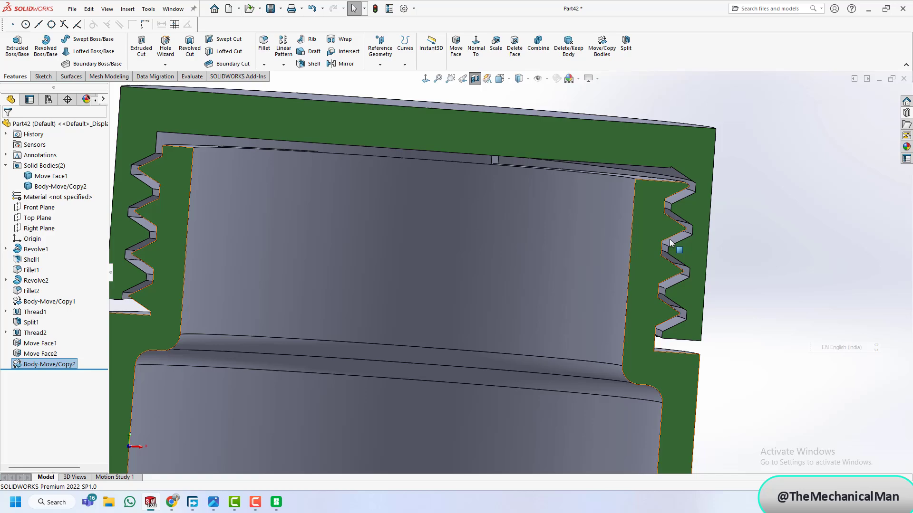
scroll(601, 290, "up", 5)
scroll(493, 313, "up", 2)
scroll(474, 350, "down", 3)
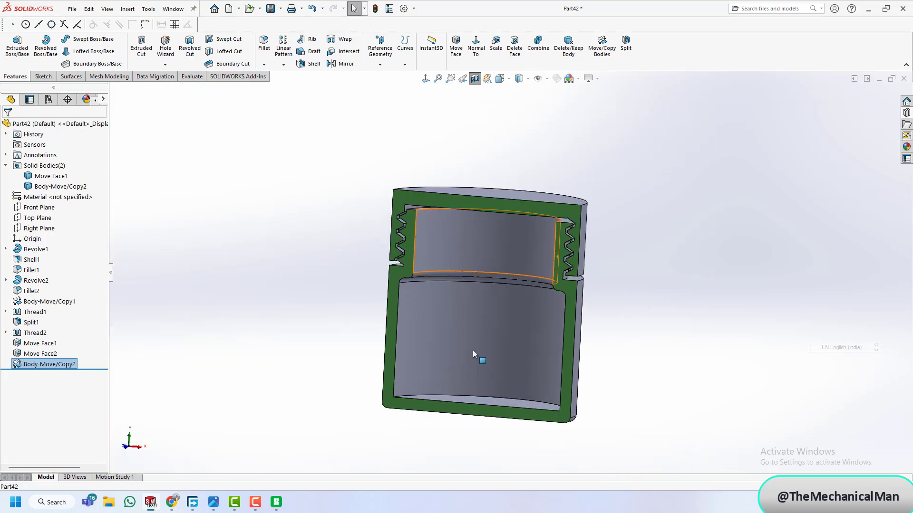
mouse_move(474, 351)
middle_mouse_down()
mouse_move(483, 327)
mouse_move(480, 355)
middle_mouse_up()
left_click(475, 80)
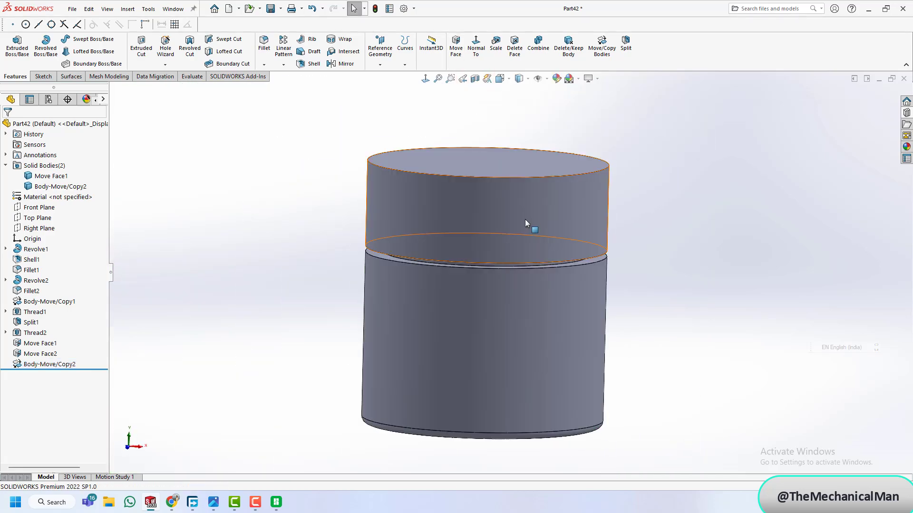
- Save the part to the Desktop as Jar
middle_click_drag(525, 219, 589, 183)
key("ctrl+s")
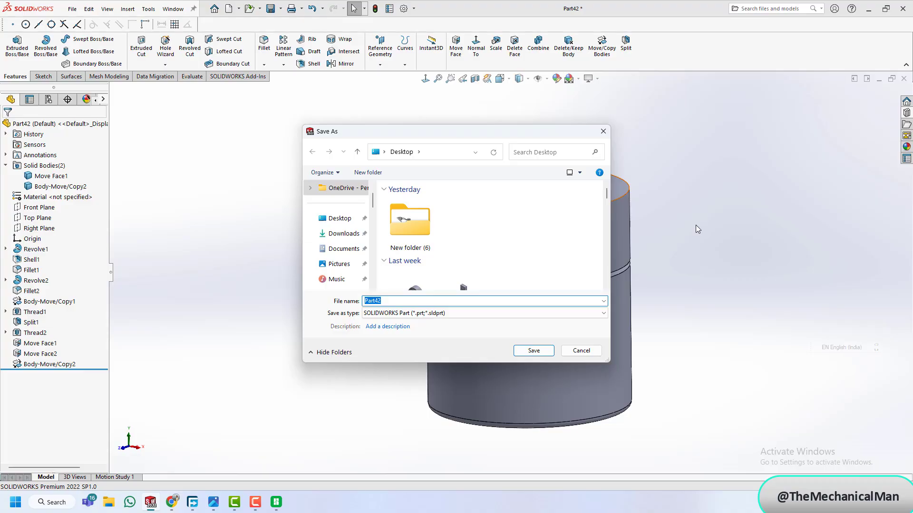
type("Jar")
key("Return")
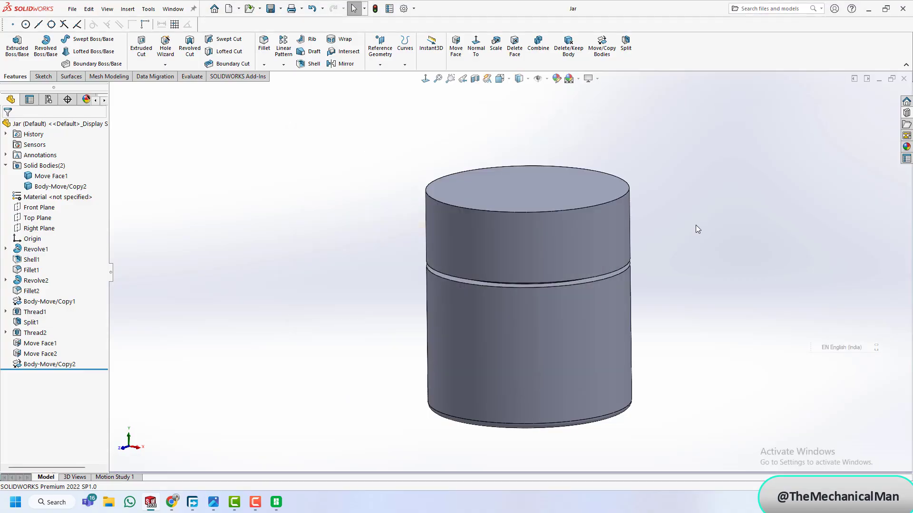
left_click(906, 147)
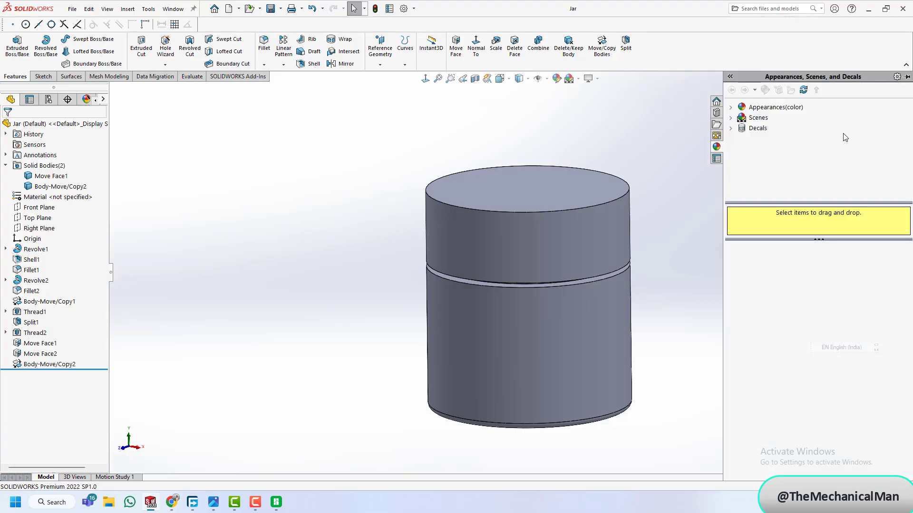
left_click(776, 107)
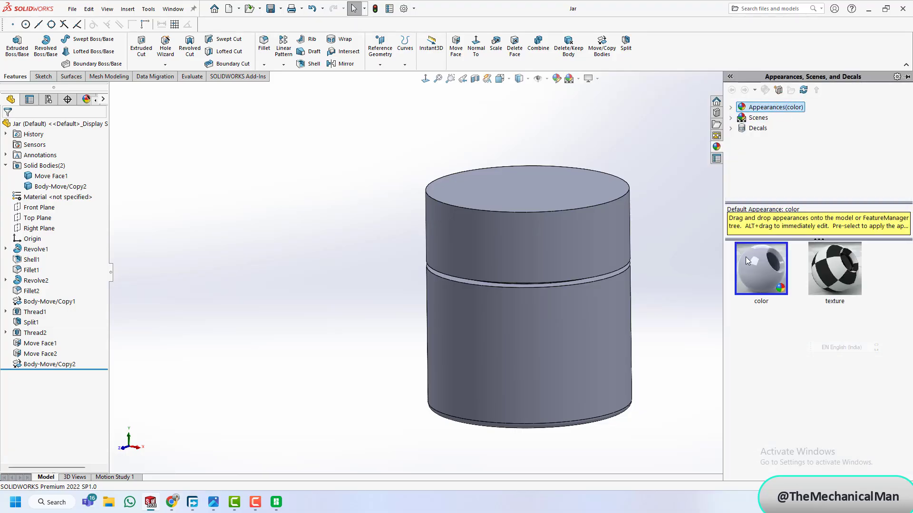
left_click(747, 251)
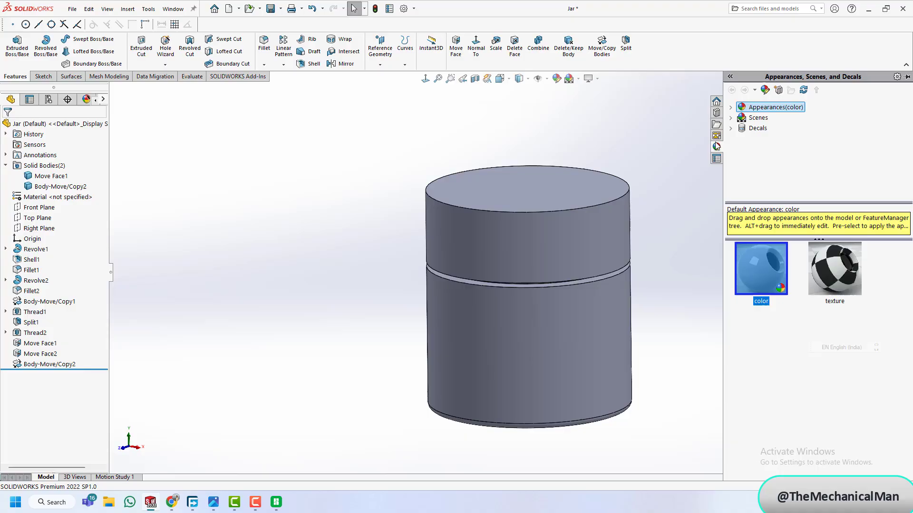
right_click(769, 109)
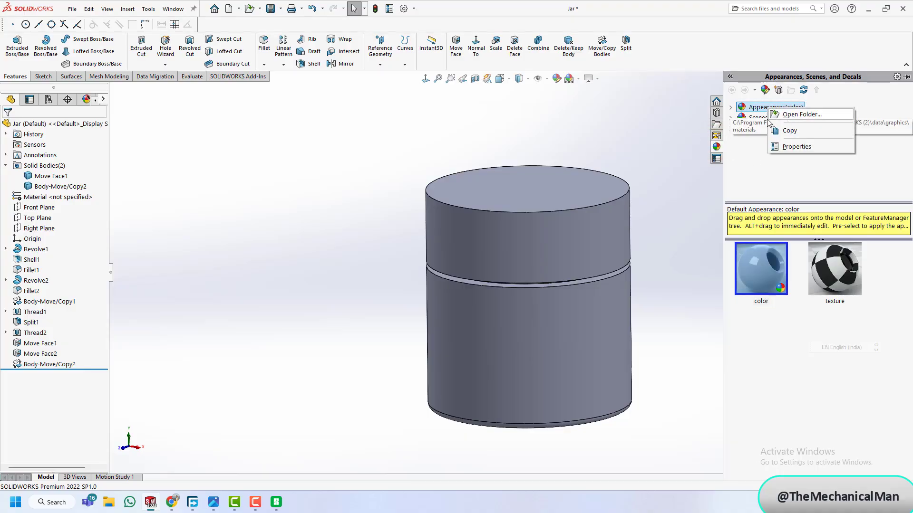
left_click(716, 146)
scroll(512, 271, "up", 1)
- Colour the cap and container bodies yellow with RGB 255, 233, 63
left_click(489, 197)
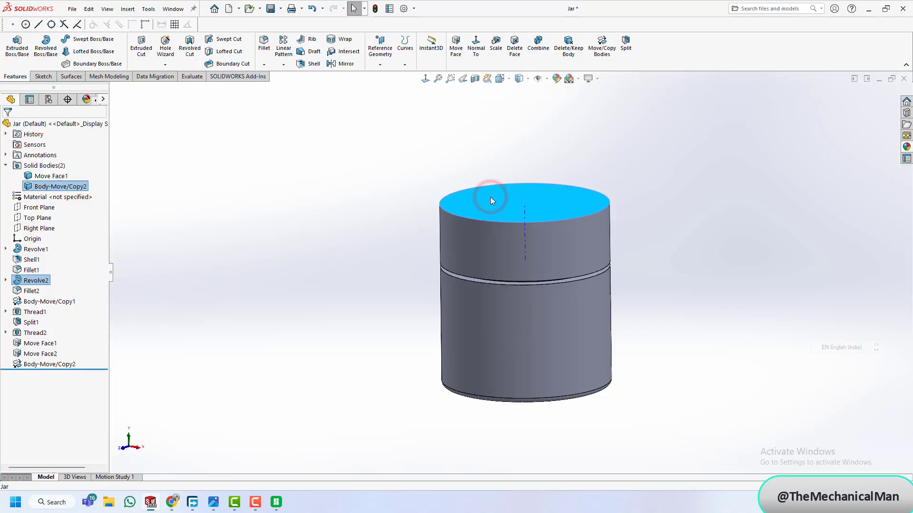
right_click(490, 197)
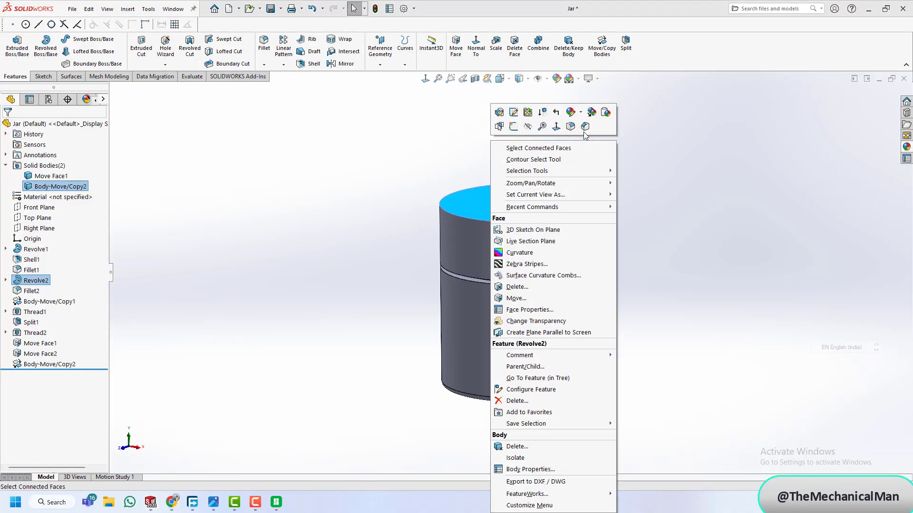
left_click(571, 112)
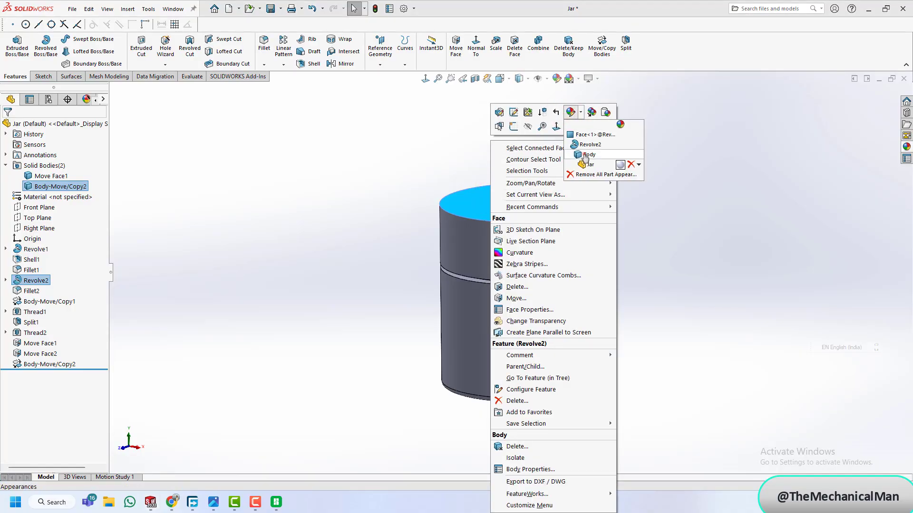
left_click(589, 154)
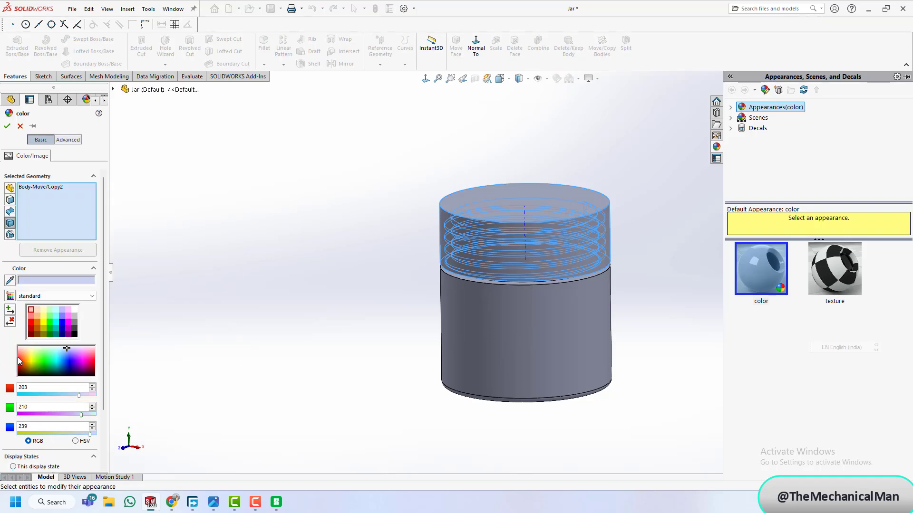
left_click(30, 357)
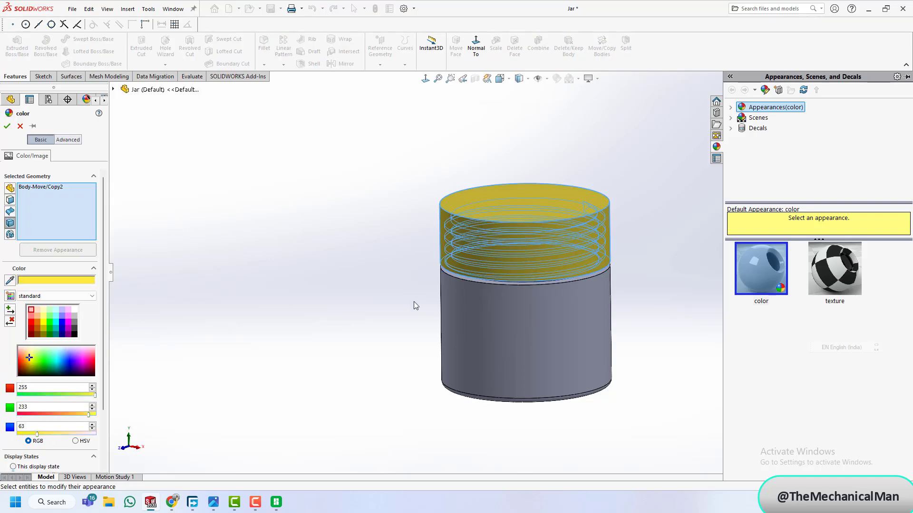
left_click(474, 309)
key("Return")
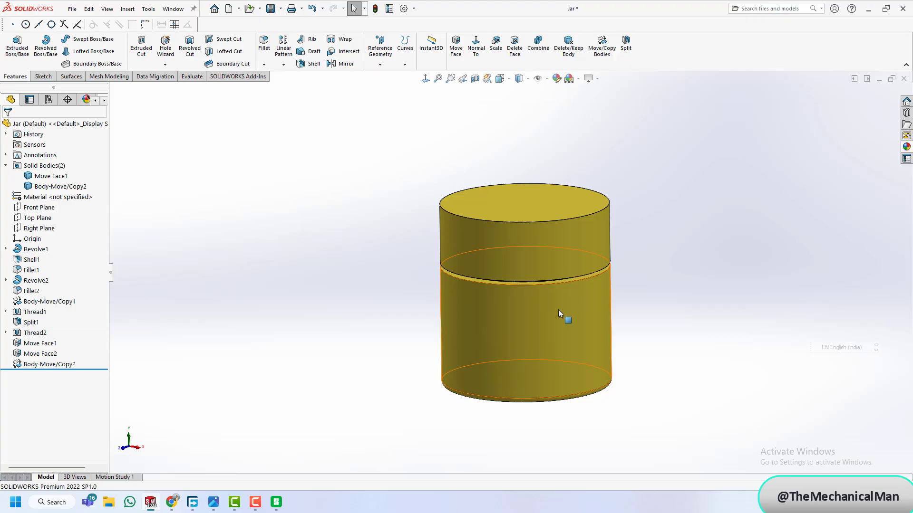
- Export only the container body to the Desktop as an STL file named Jar
scroll(566, 293, "down", 2)
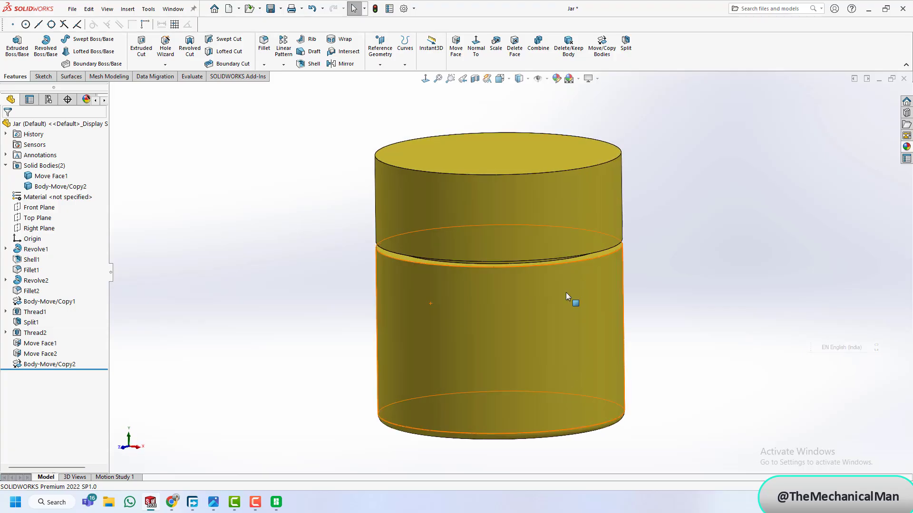
left_click(48, 176)
left_click(283, 10)
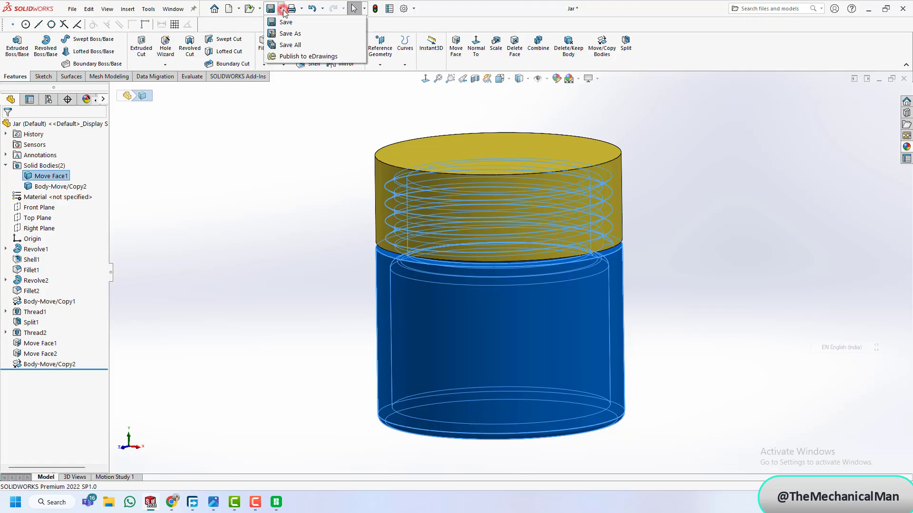
left_click(289, 34)
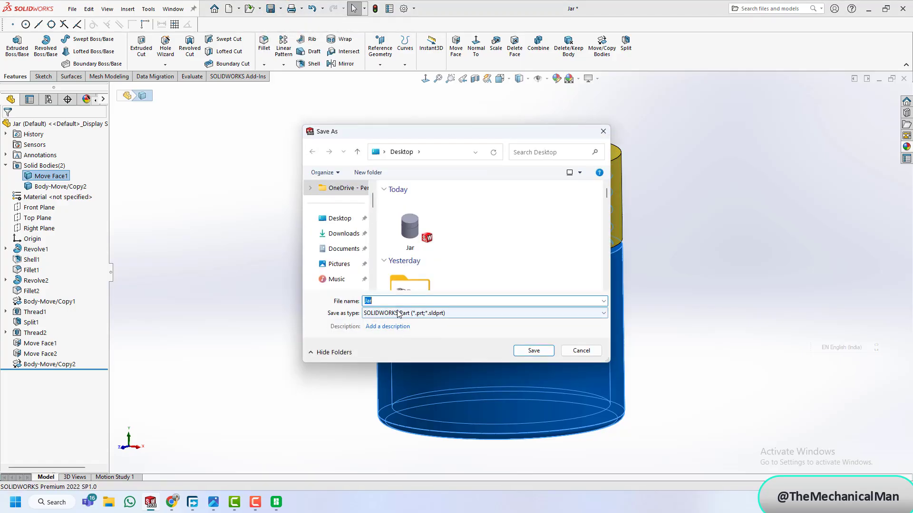
left_click(399, 314)
left_click(387, 301)
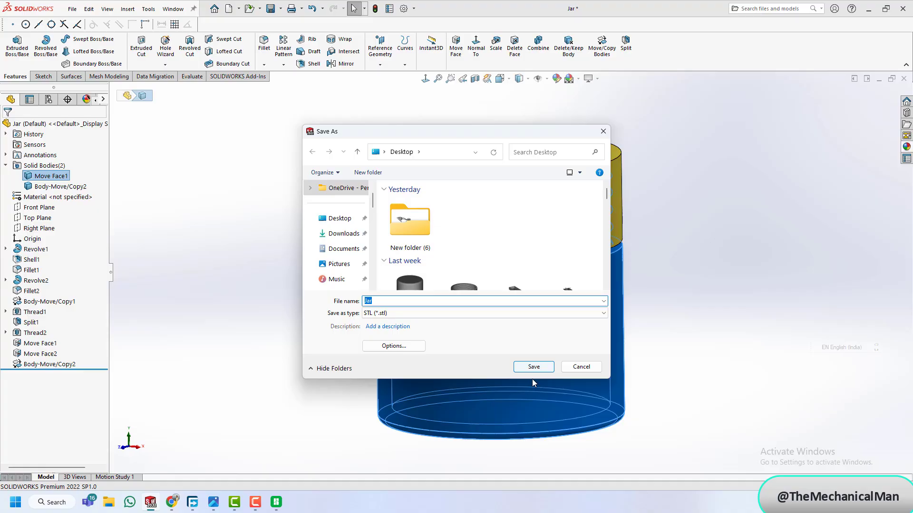
left_click(533, 367)
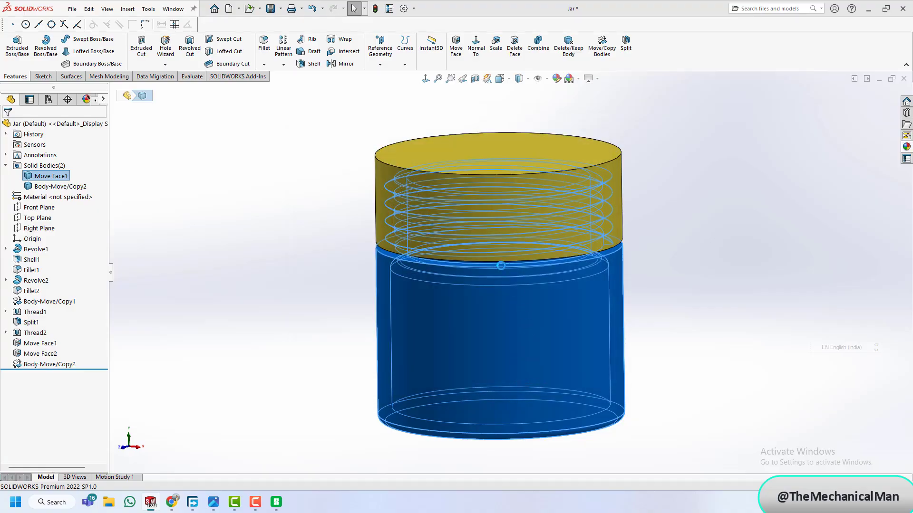
left_click(473, 261)
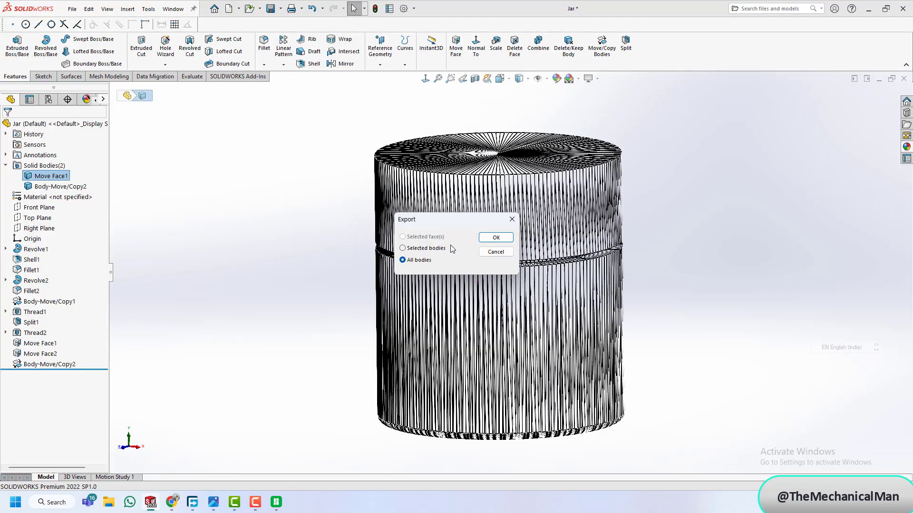
left_click(425, 247)
left_click(489, 237)
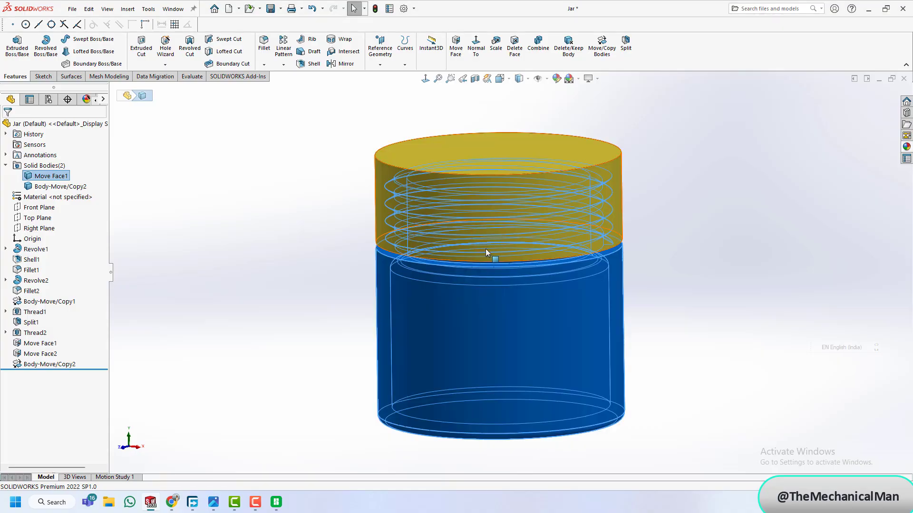
- Hide the container body and set up saving the cap body in STL format
key("Tab")
left_click(254, 223)
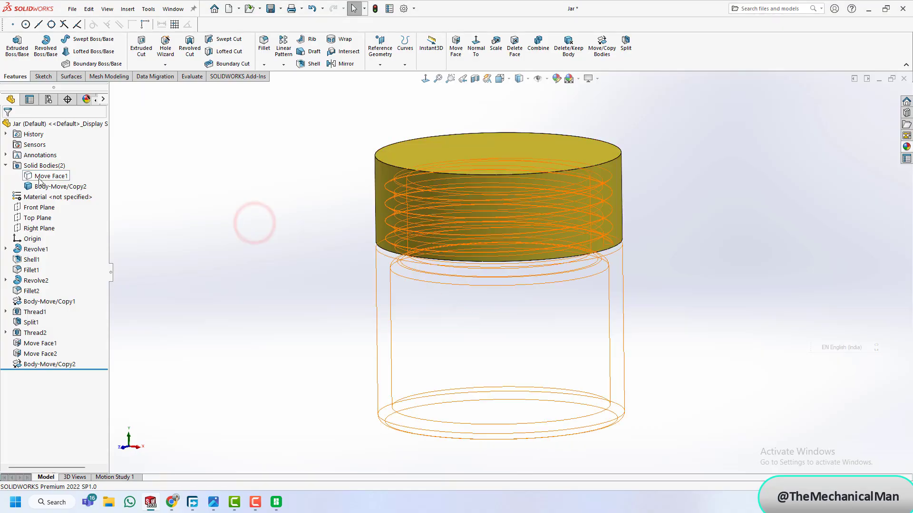
left_click(48, 187)
left_click(280, 9)
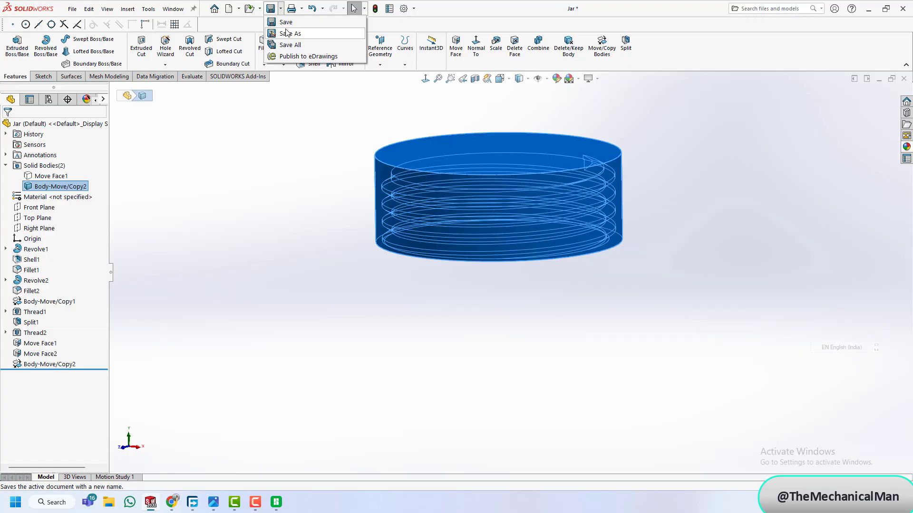
left_click(286, 33)
left_click(383, 313)
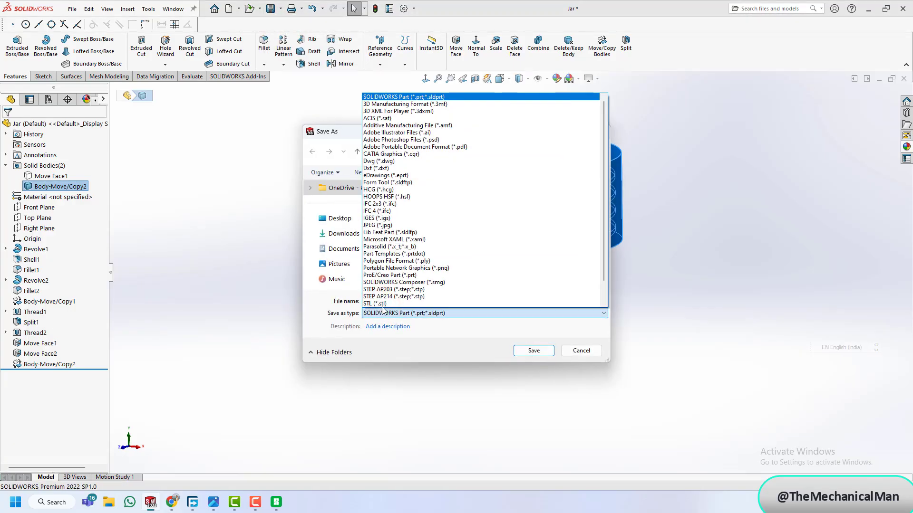
left_click(380, 304)
- Name the STL file Cap and export only the selected cap body
left_click(399, 300)
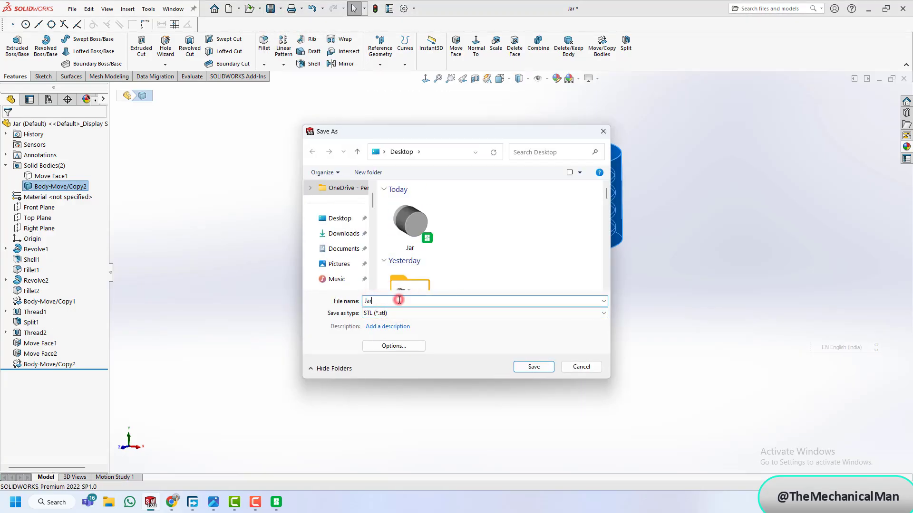
key("BackSpace")
key("BackSpace")
key("BackSpace")
type("Ca")
key("Return")
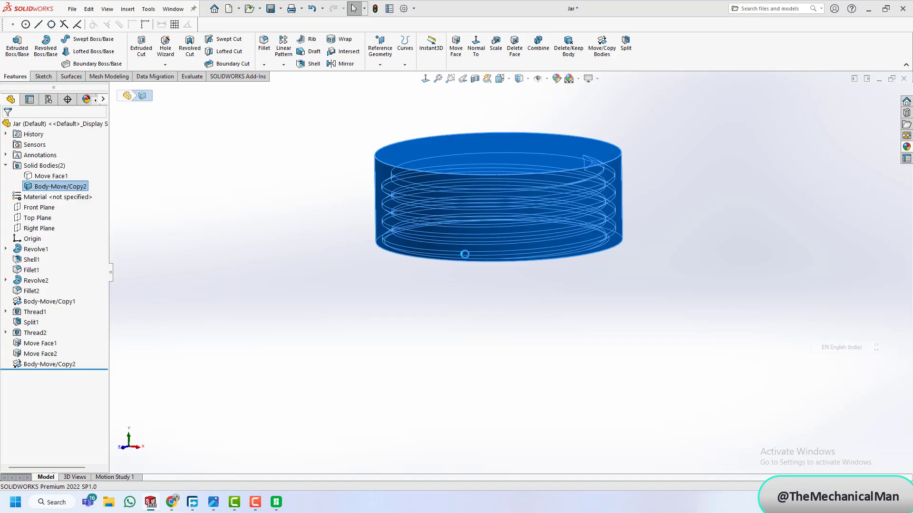
left_click(485, 263)
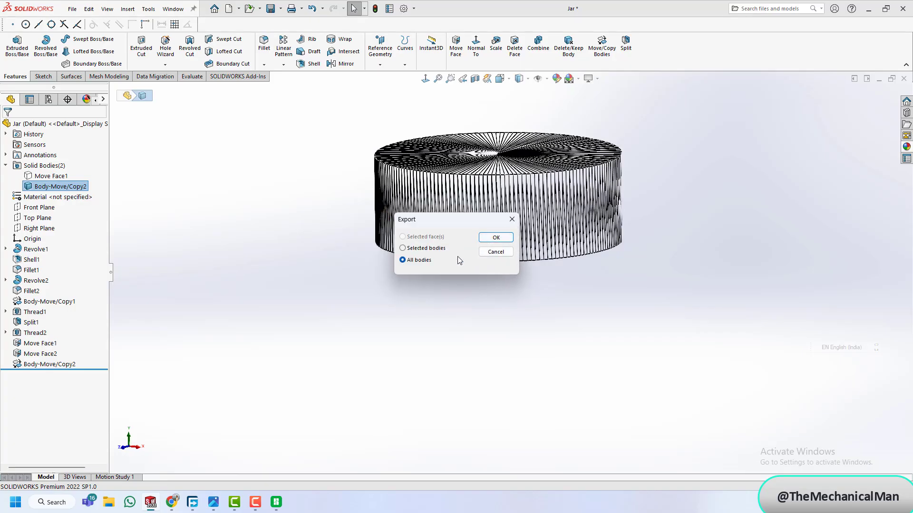
left_click(423, 248)
left_click(496, 238)
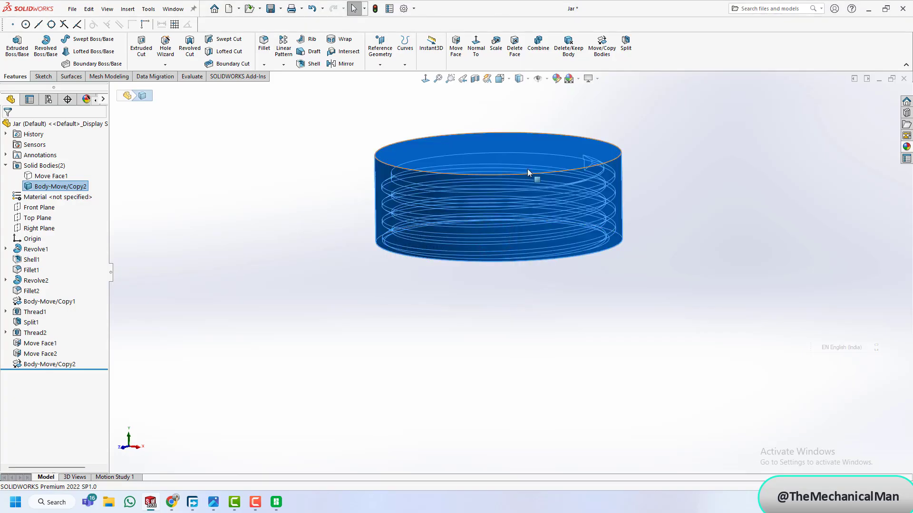
- Switch to Bambu Studio and import the Cap and Jar STL files from the Desktop onto the plate
left_click(276, 502)
scroll(495, 310, "up", 2)
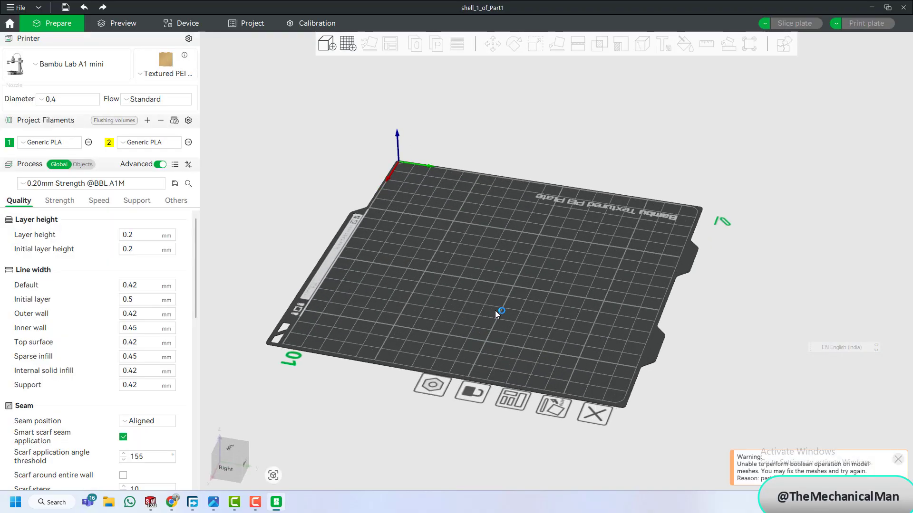
left_click(326, 44)
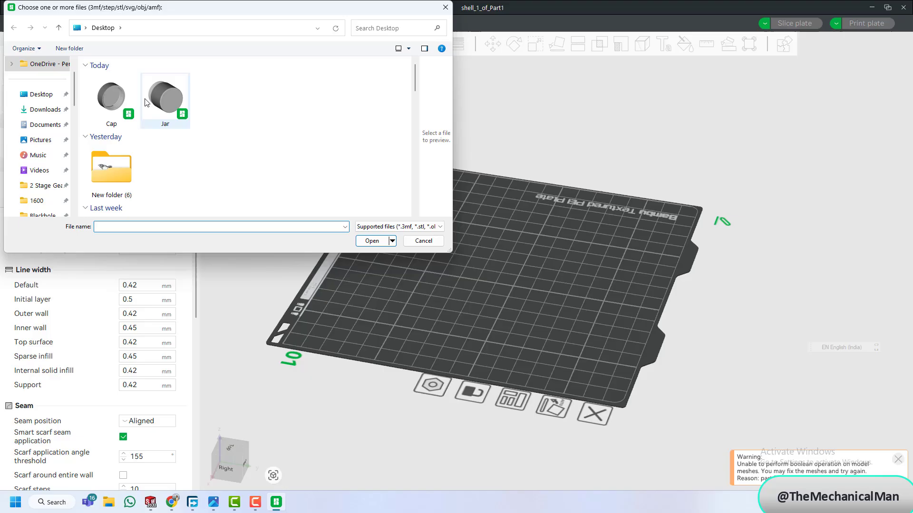
left_click(127, 96)
double_click(127, 95)
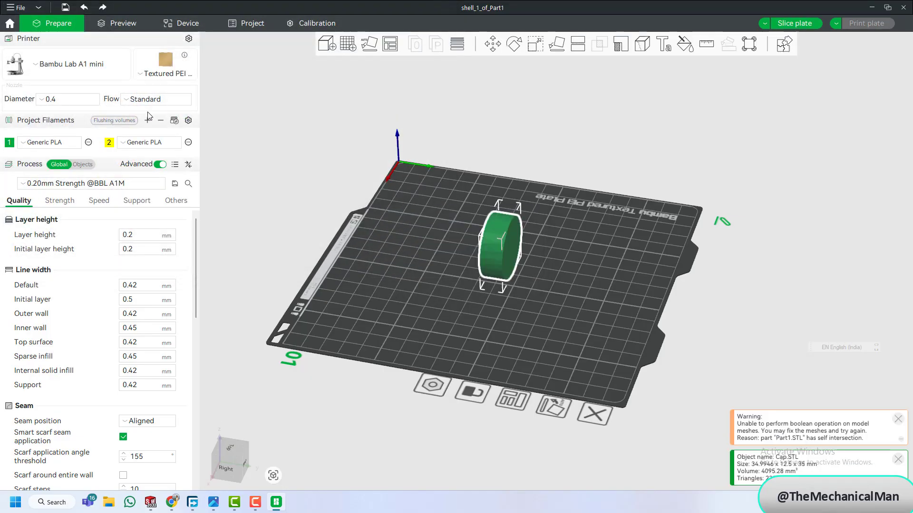
left_click(326, 44)
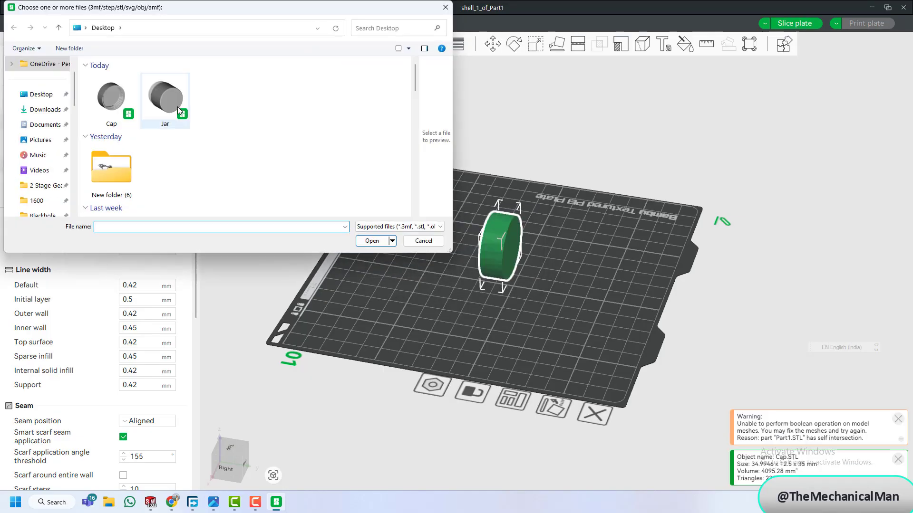
left_click(178, 107)
double_click(178, 106)
- Auto-orient the jar and the cap so both stand upright on the build plate
mouse_move(419, 292)
left_mouse_down()
mouse_move(433, 289)
mouse_move(425, 289)
left_mouse_up()
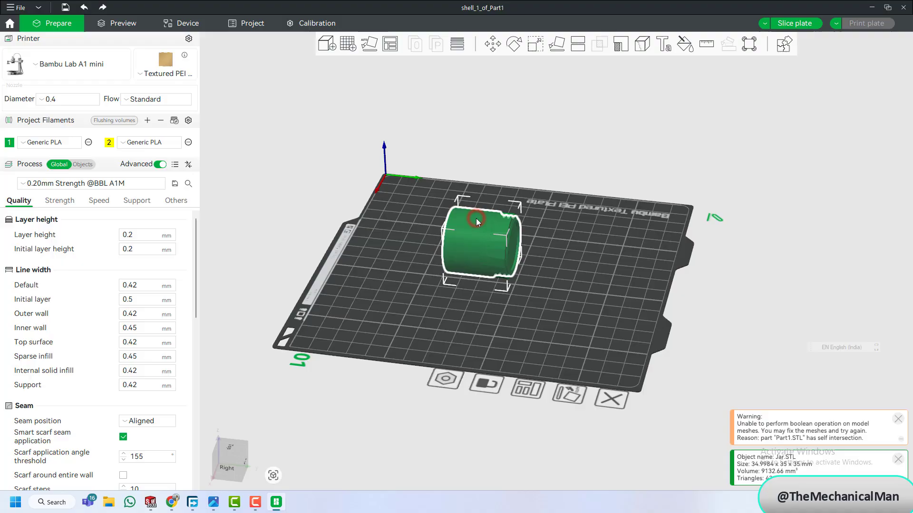
left_click(370, 44)
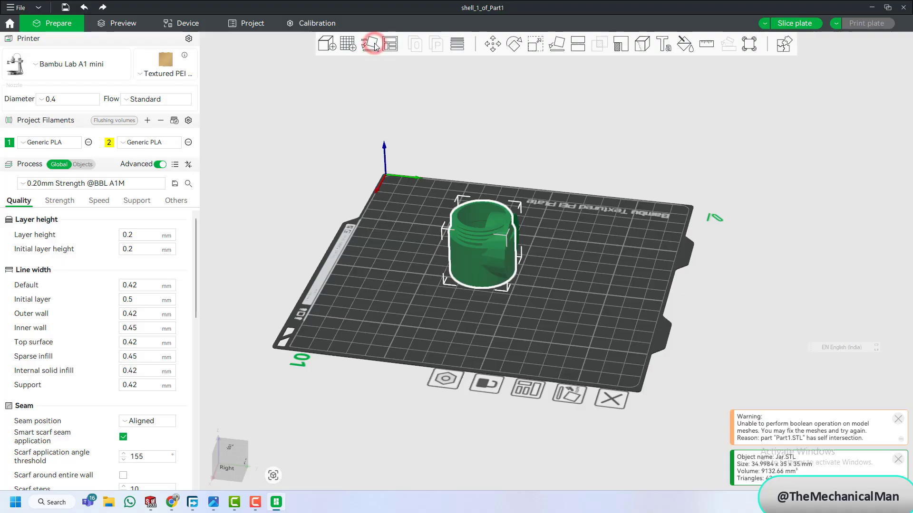
right_click(388, 46)
left_click(501, 254)
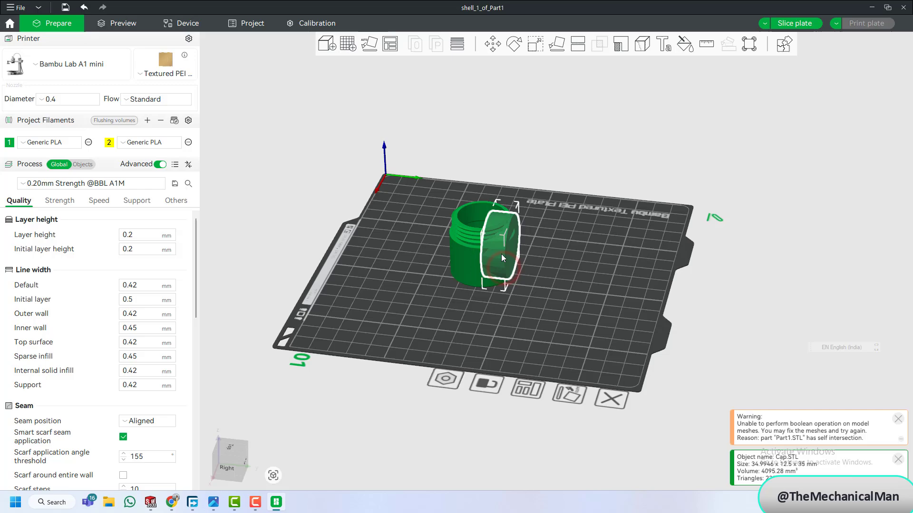
left_click(367, 48)
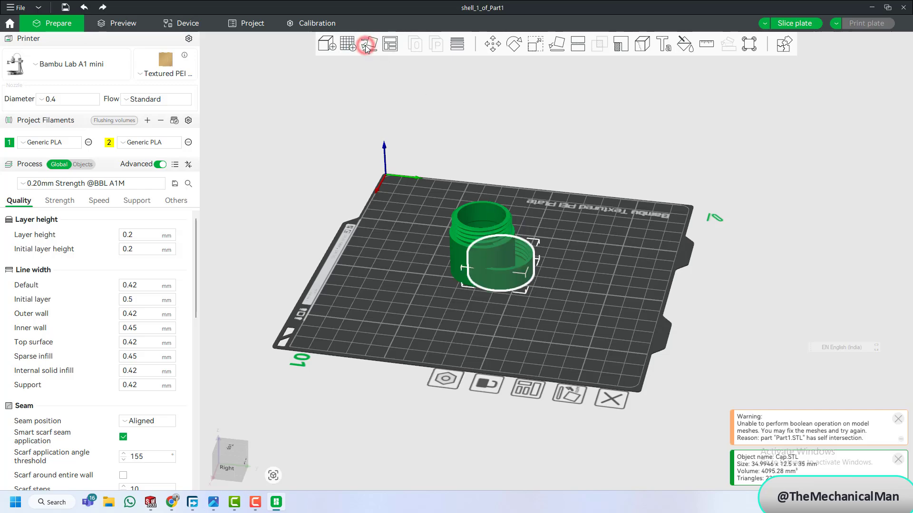
right_click(522, 286)
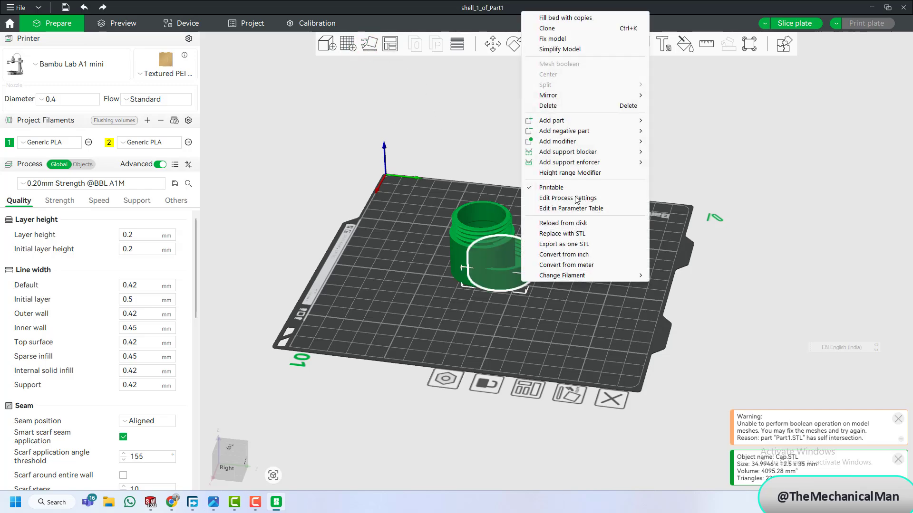
left_click(451, 158)
left_click_drag(426, 143, 464, 228)
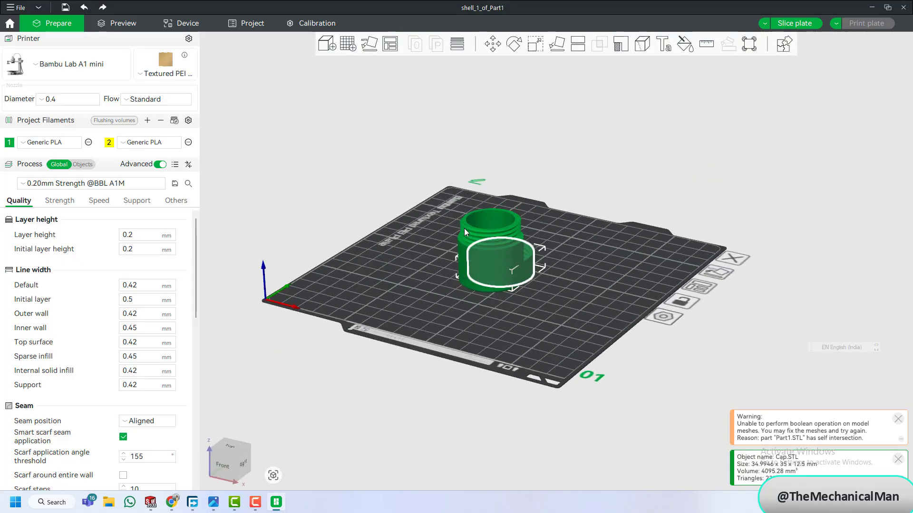
left_click(490, 268)
left_click(495, 122)
right_click(495, 122)
left_click(503, 258)
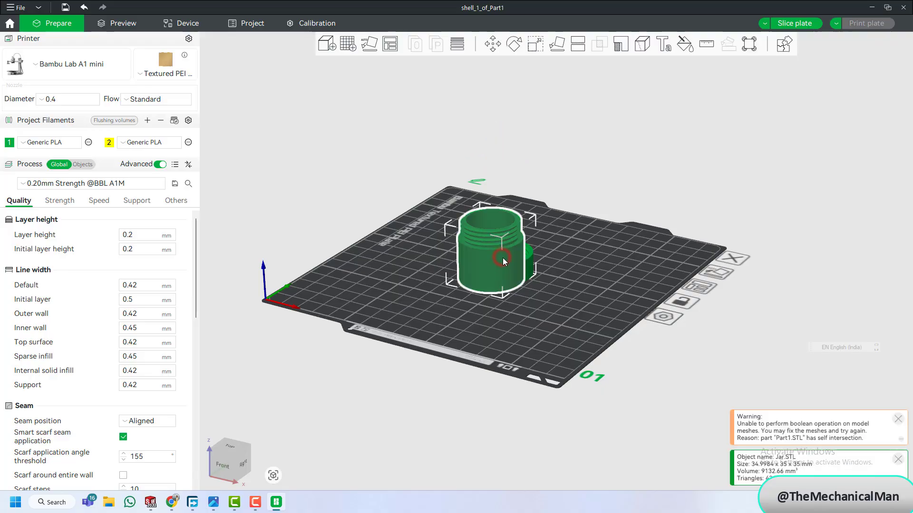
right_click(503, 257)
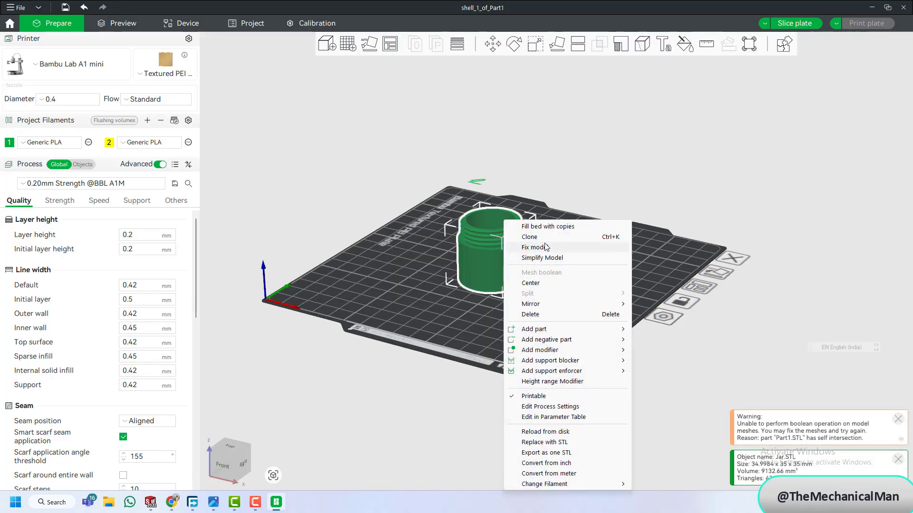
mouse_move(482, 303)
left_mouse_down()
mouse_move(401, 312)
mouse_move(477, 290)
left_mouse_up()
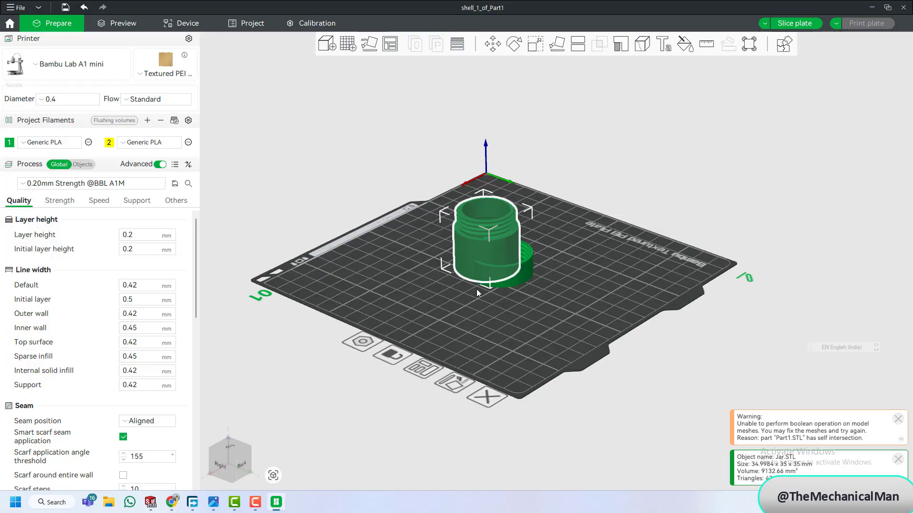
left_click(527, 277)
right_click(527, 274)
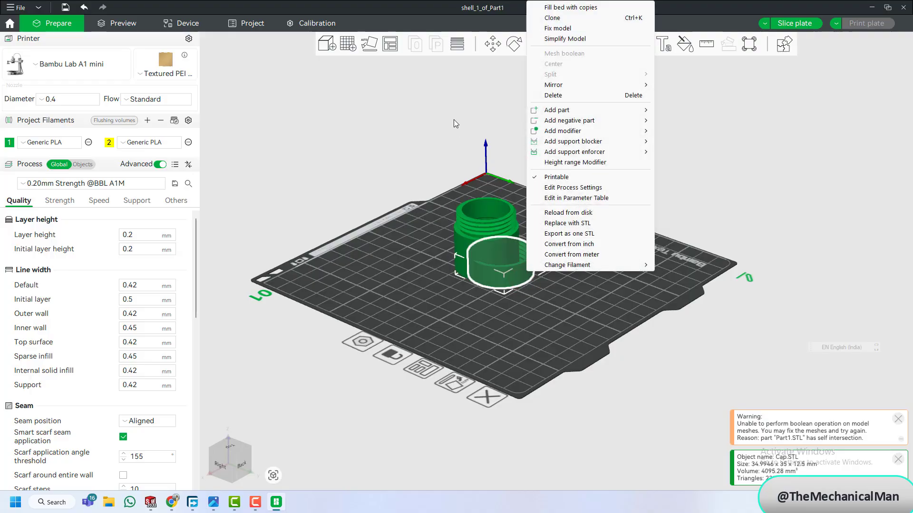
- Auto-arrange all objects on the plate, and move the jar to the opposite side of the cap
left_click(386, 45)
left_click(386, 45)
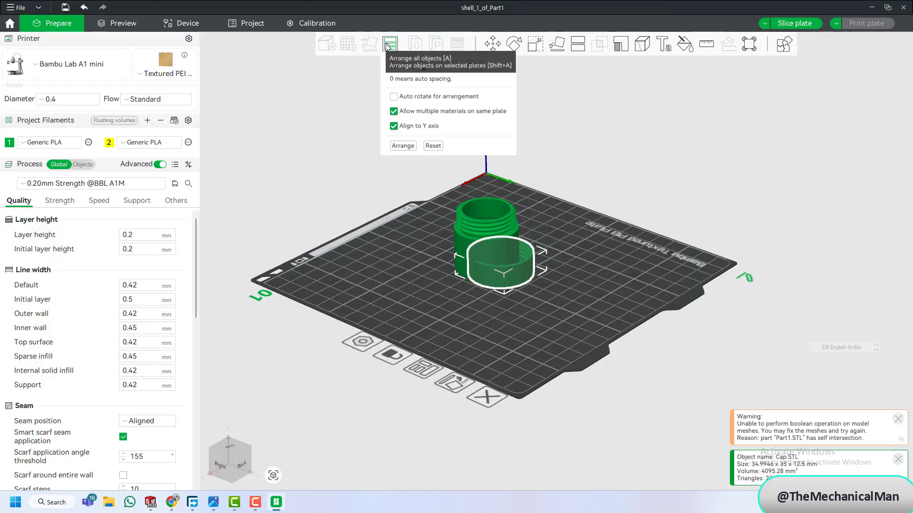
left_click(403, 146)
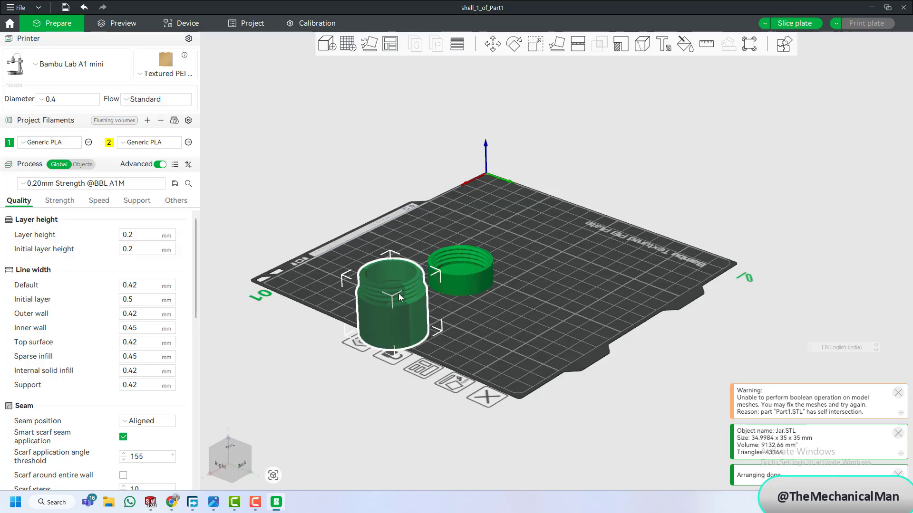
left_click_drag(399, 293, 515, 199)
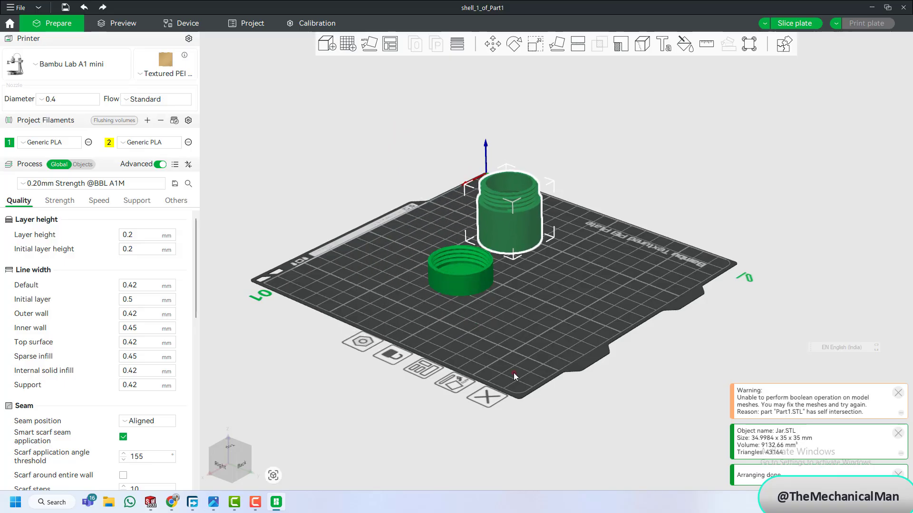
left_click_drag(514, 376, 697, 390)
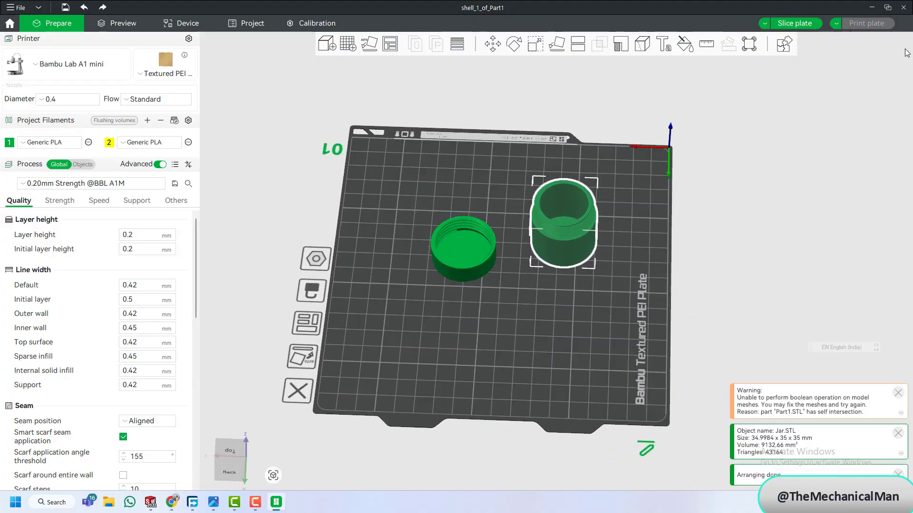
- Slice the plate with the jar and cap, and open the list of print and export actions
left_click(793, 23)
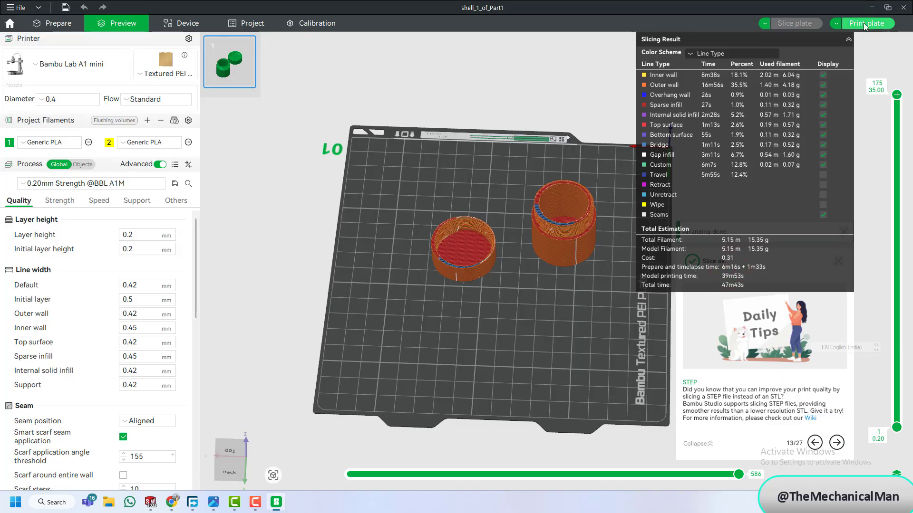
left_click(763, 24)
left_click(837, 23)
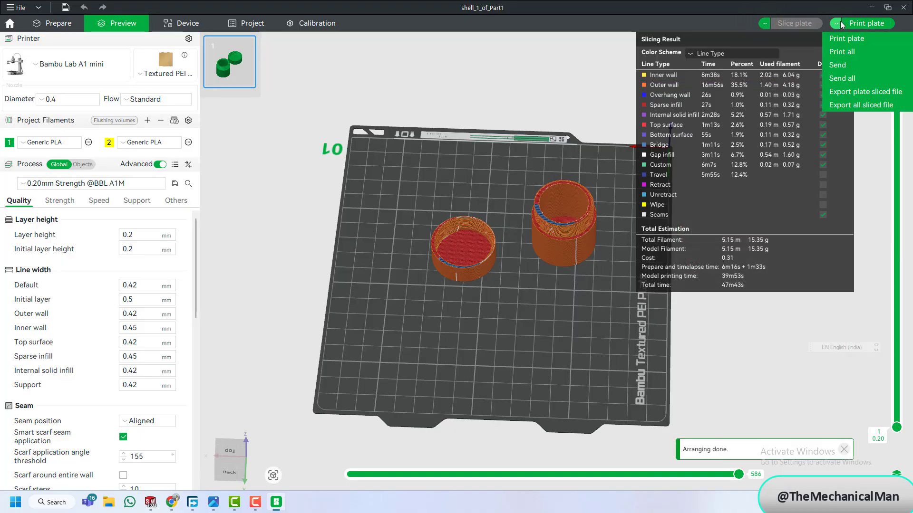